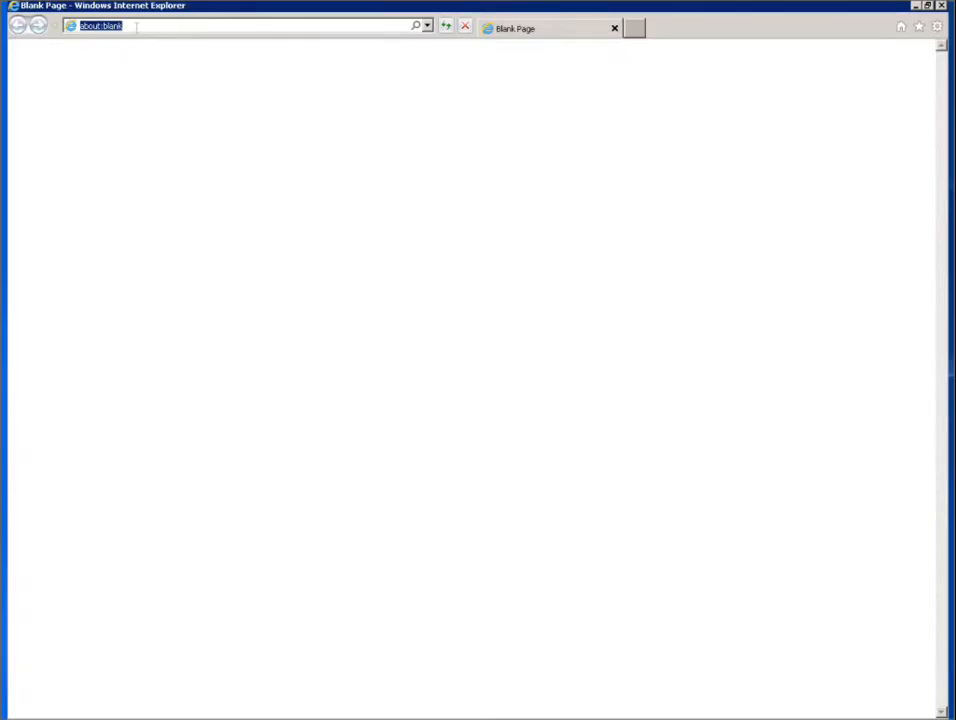
text(h)
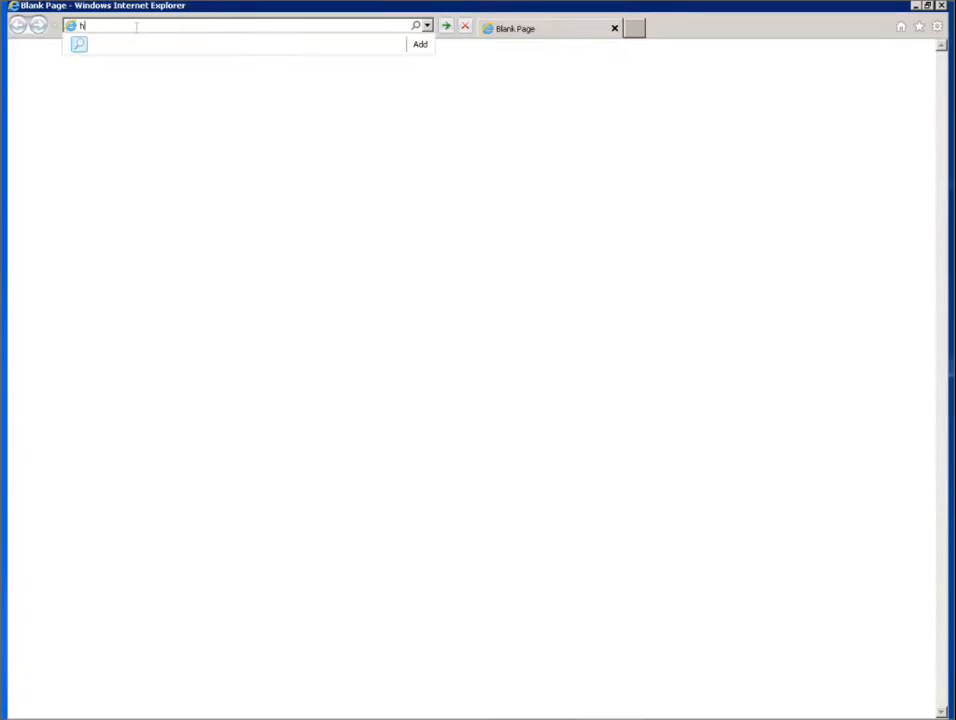
text(ttp)
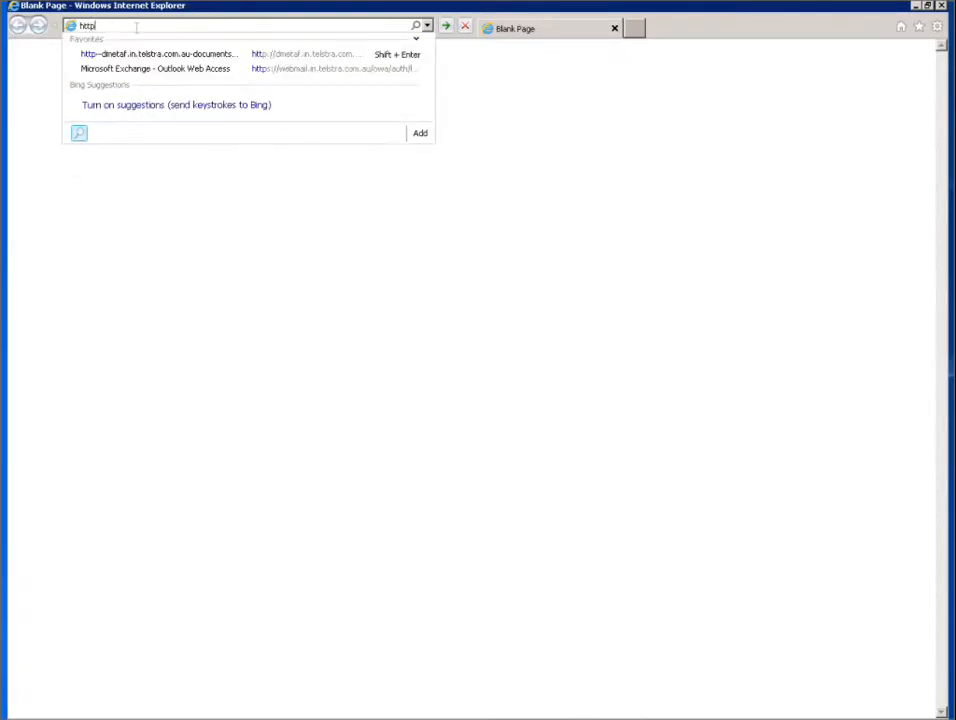
text(://localhos)
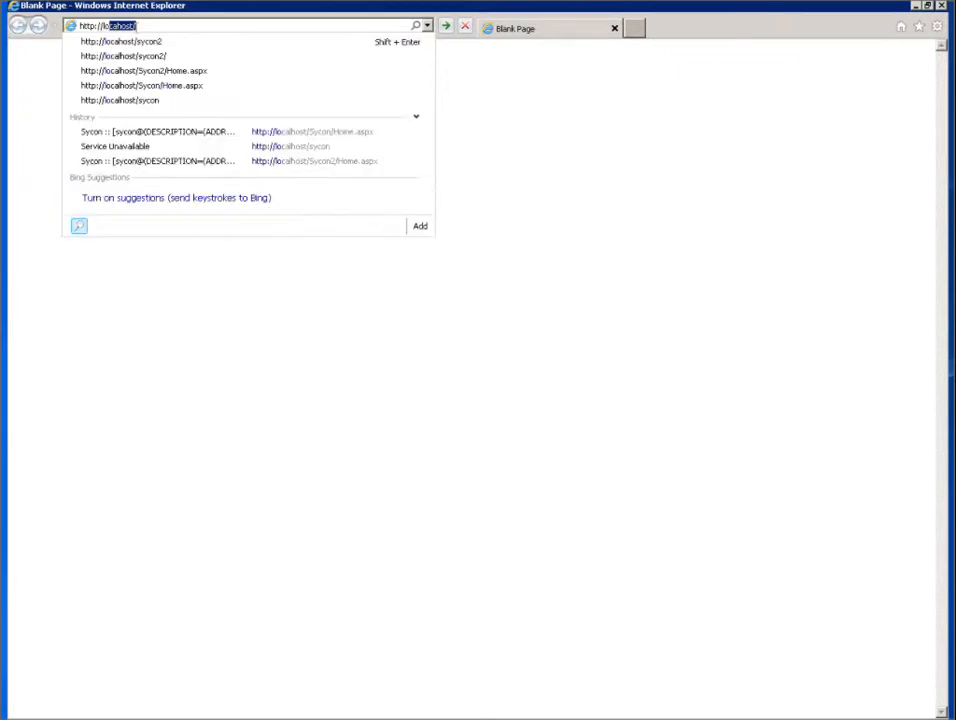
text(t)
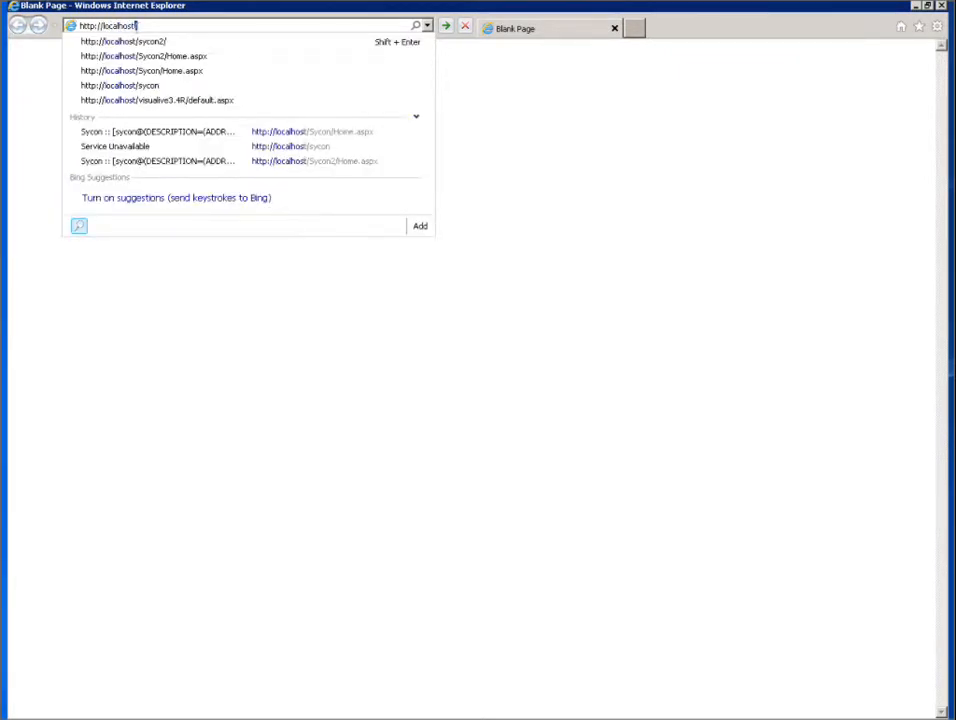
text(/sycon2/)
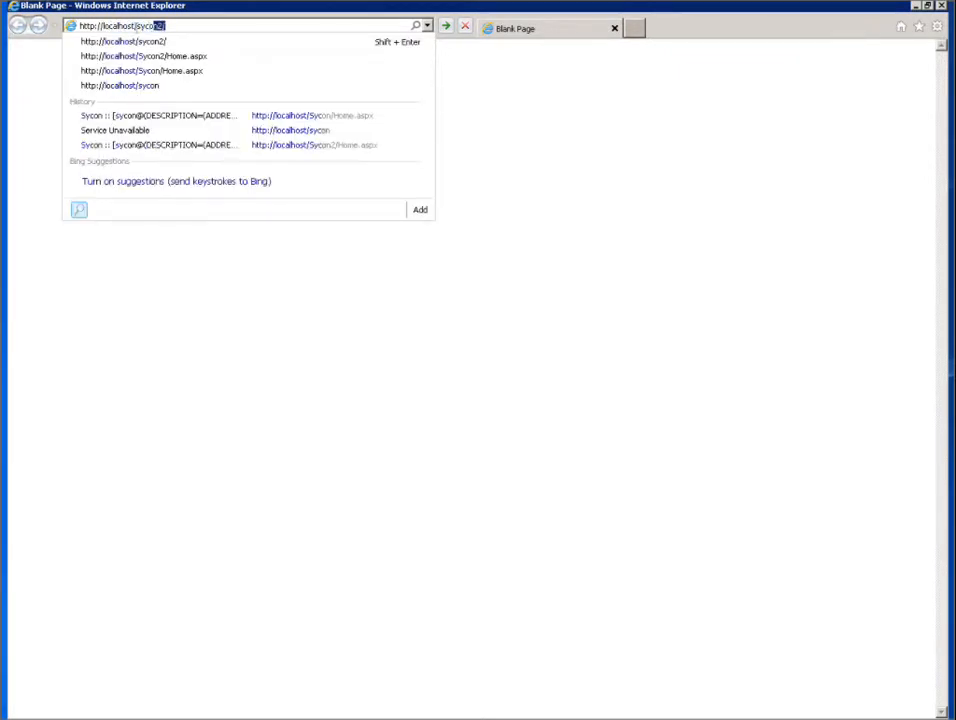
key(Return)
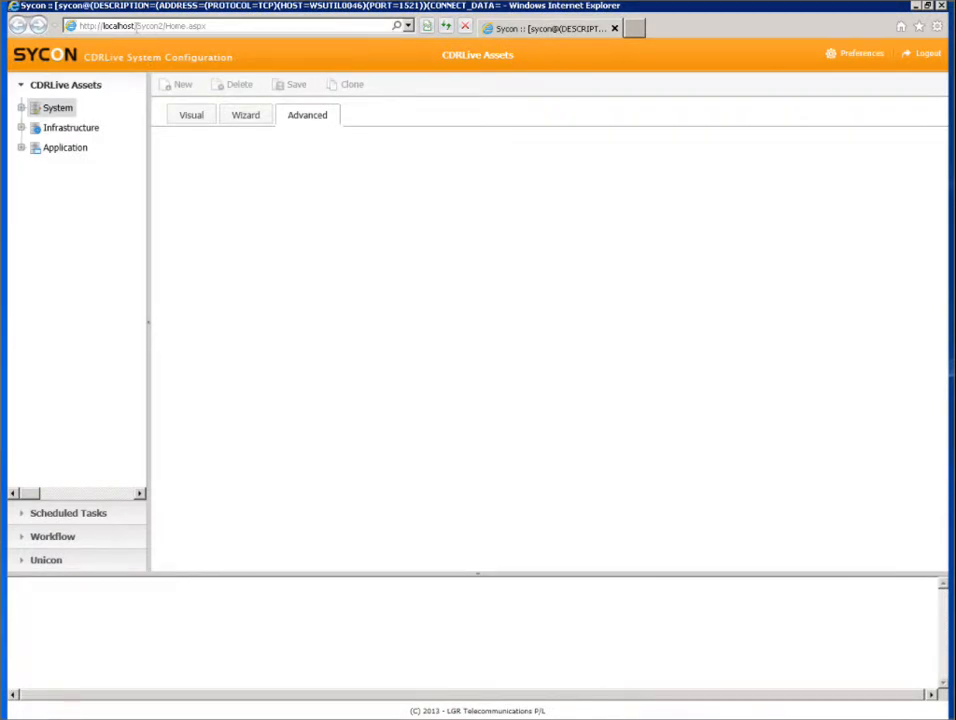
Step: Look through the Scheduled Tasks, Workflow and Unicon sections and the System asset types under CDRLive Assets, widening the navigation pane to read them
click(73, 512)
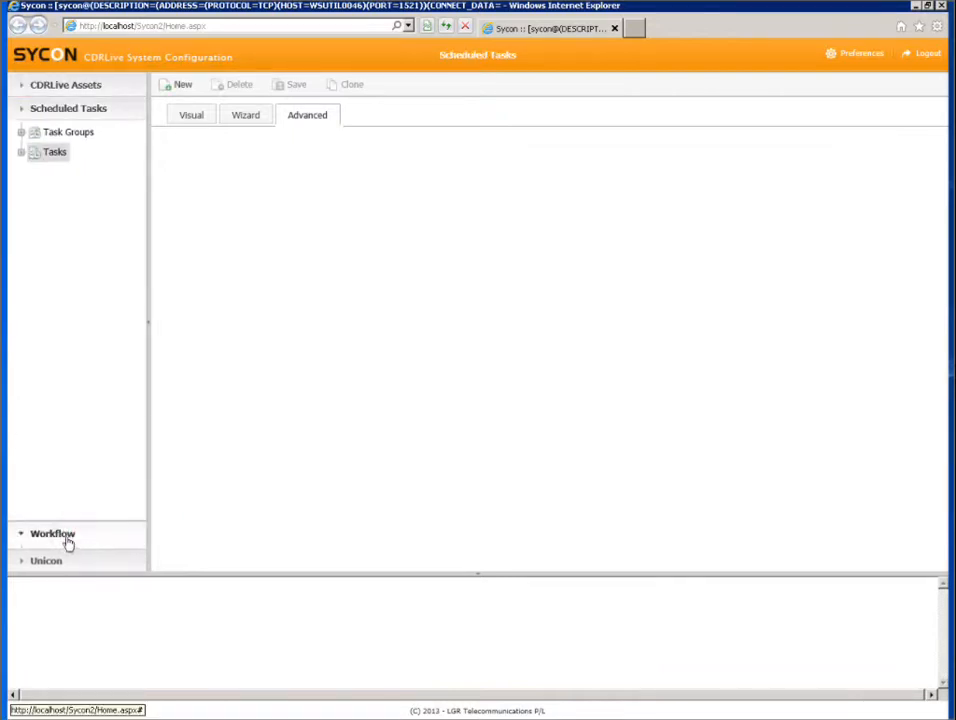
click(66, 540)
click(66, 560)
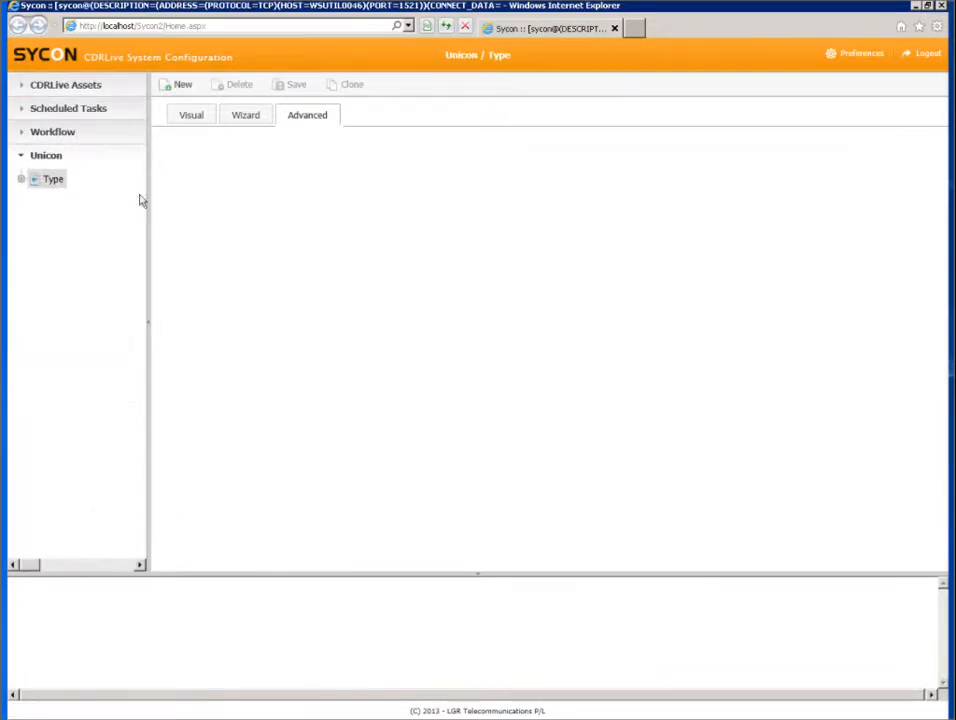
click(73, 88)
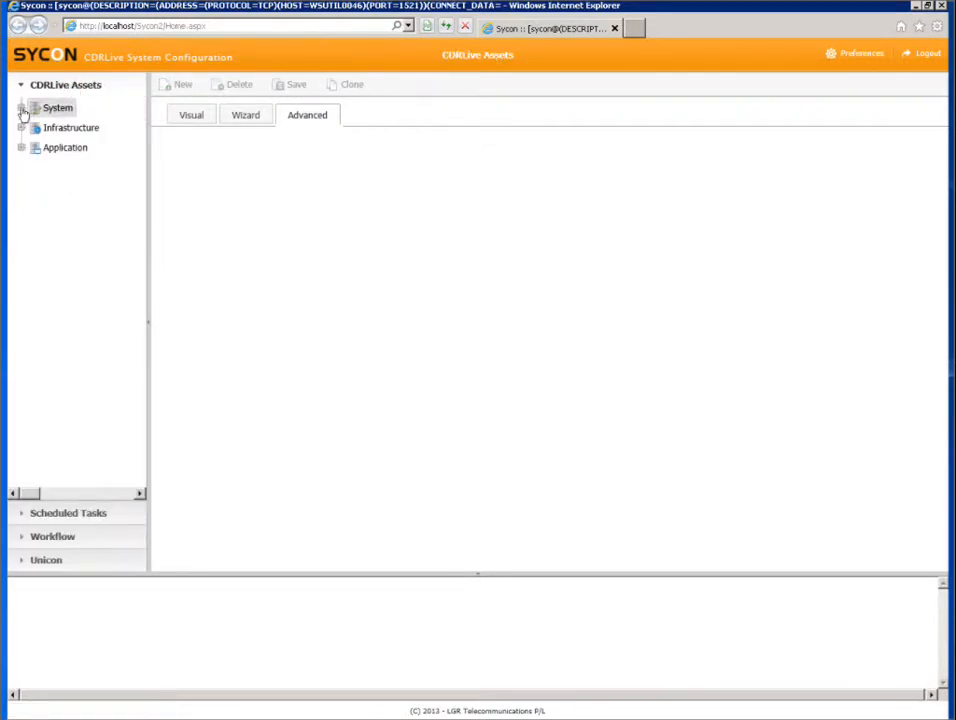
click(22, 108)
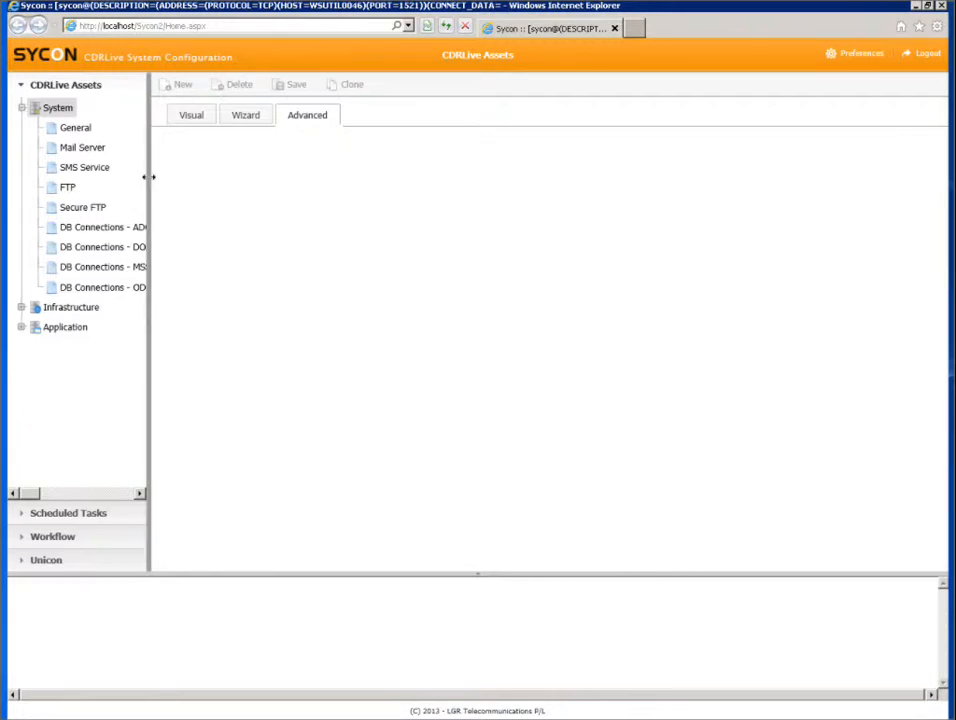
drag(182, 176, 191, 176)
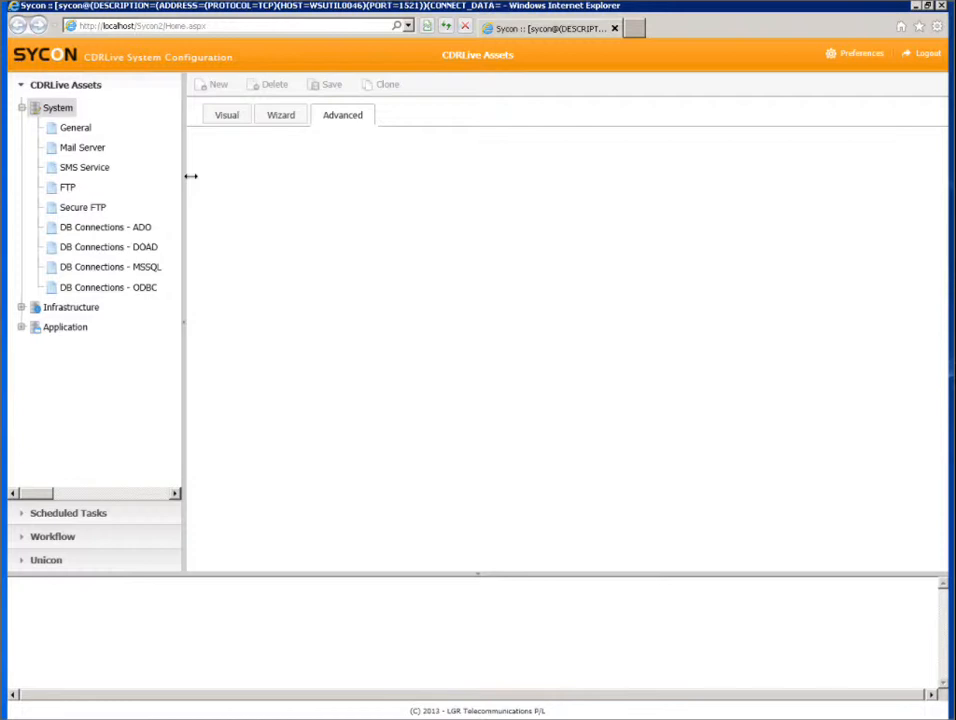
key(Left)
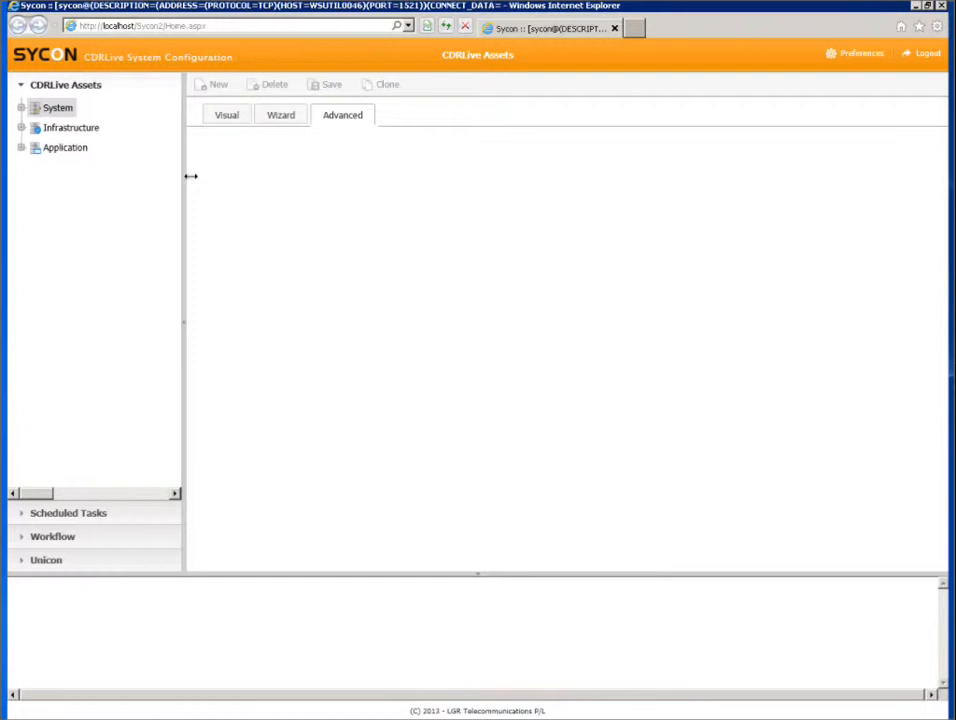
Step: Create and save a new group named Gateway under the Server asset in Infrastructure
click(21, 128)
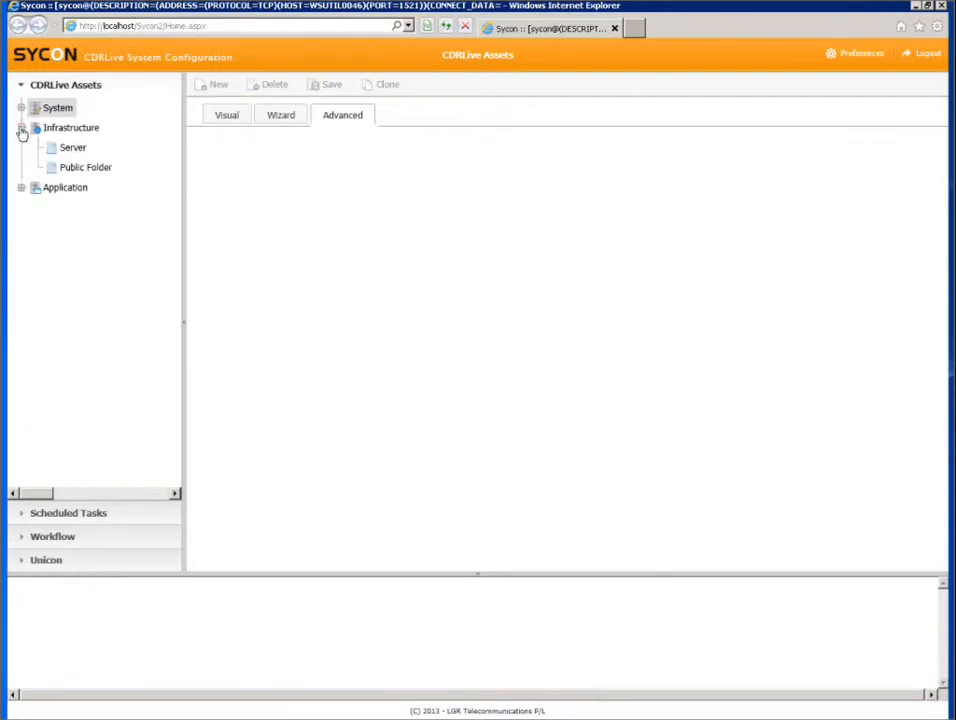
click(70, 150)
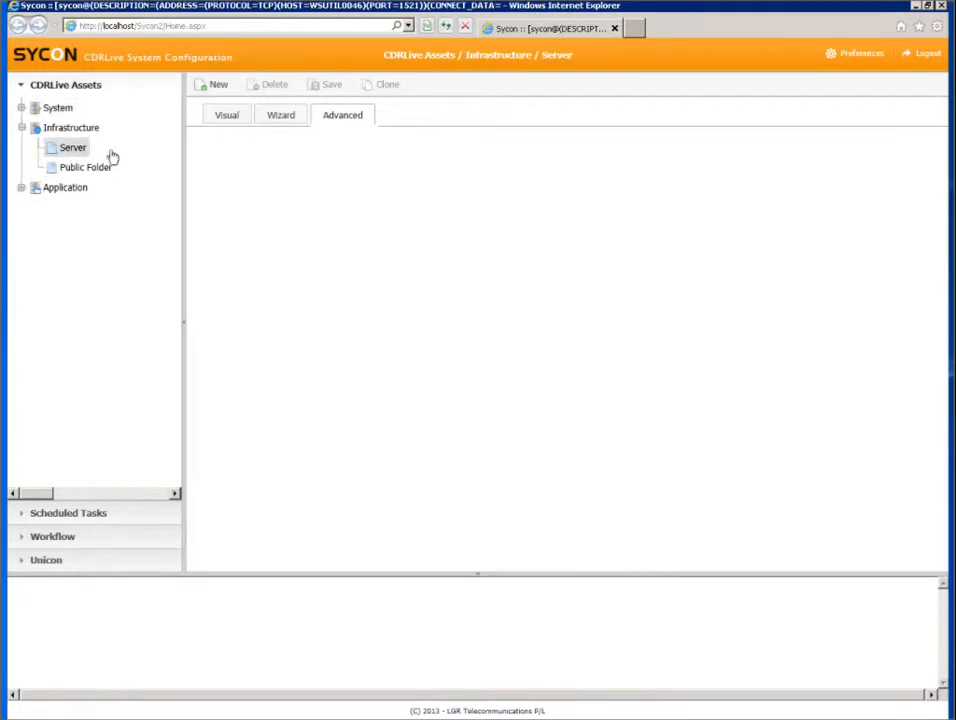
click(218, 87)
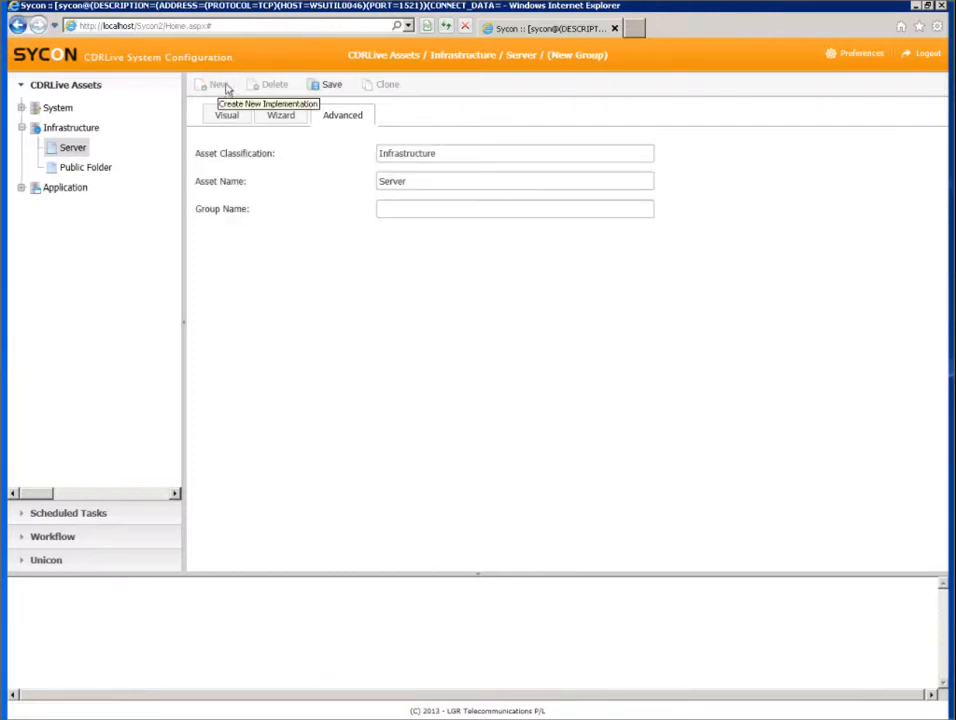
click(399, 209)
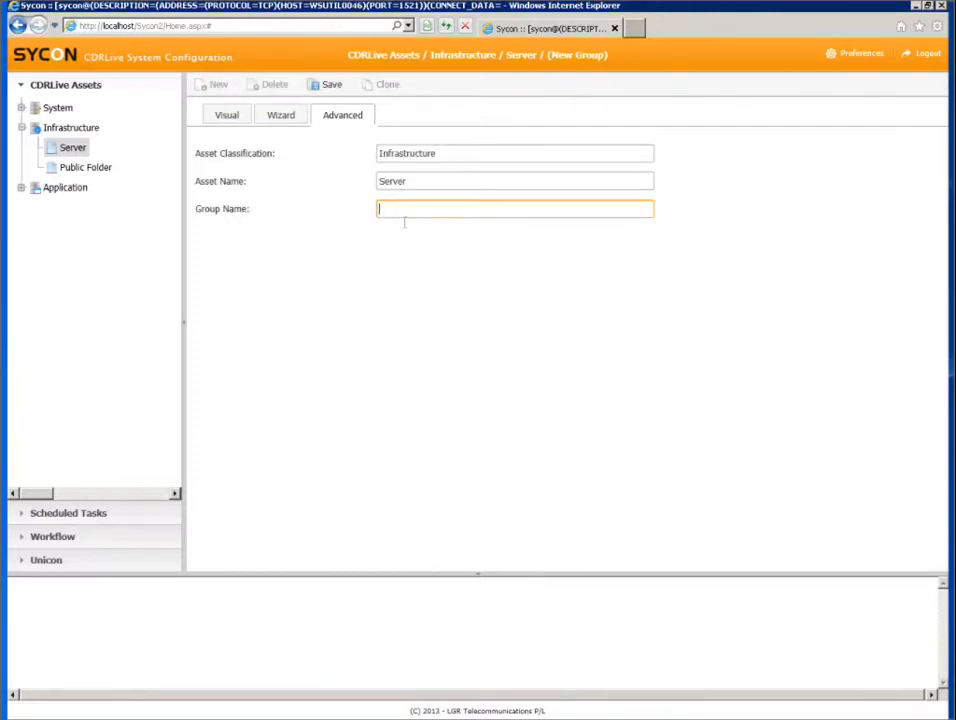
text(Gateway)
click(330, 85)
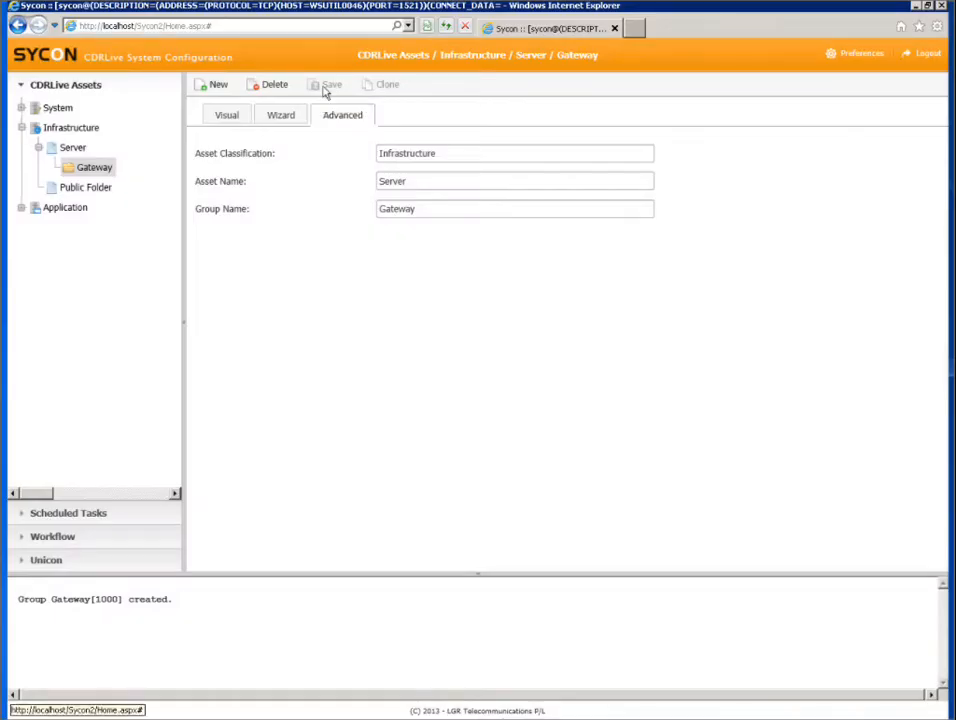
Step: Start a new implementation in the Gateway group with IP address 192.168.0.11 and location Data Center
click(212, 85)
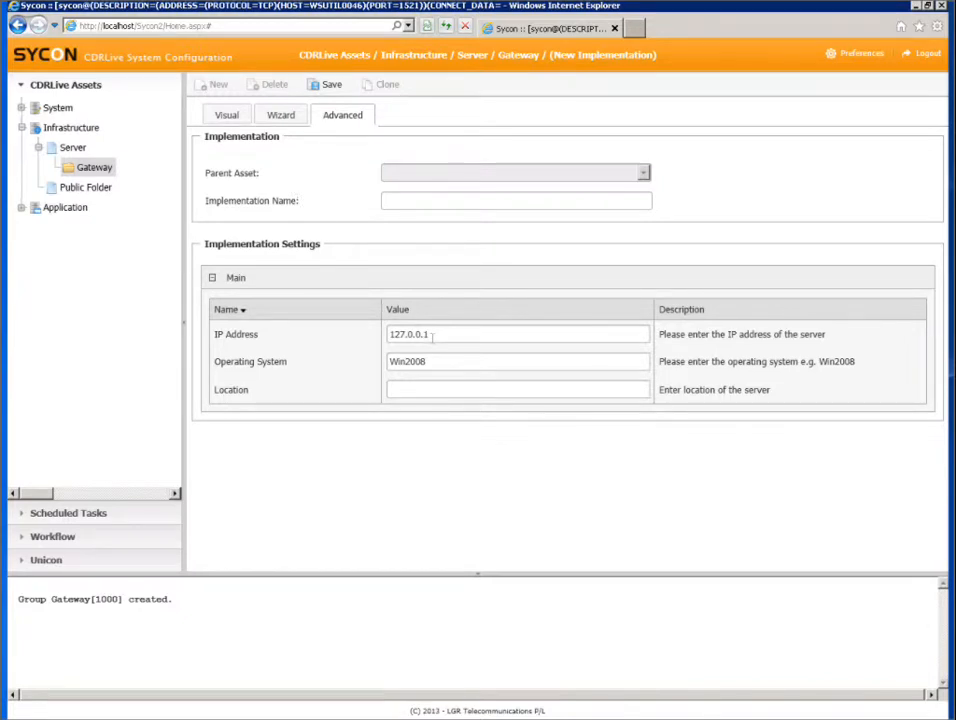
drag(432, 336, 316, 337)
text(192.168.0.11)
click(433, 361)
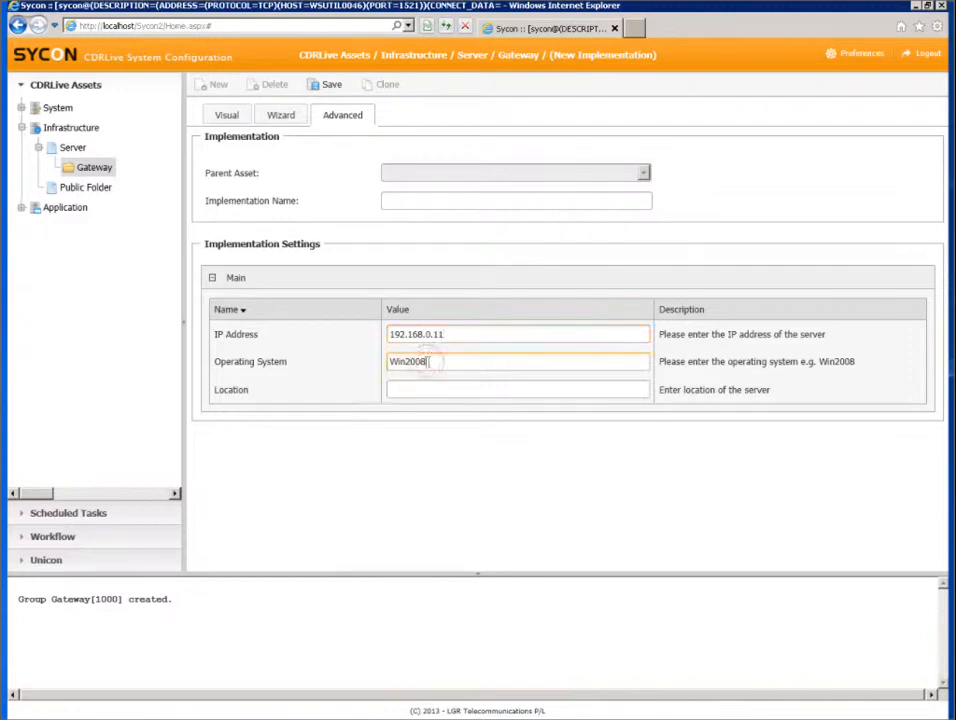
click(408, 388)
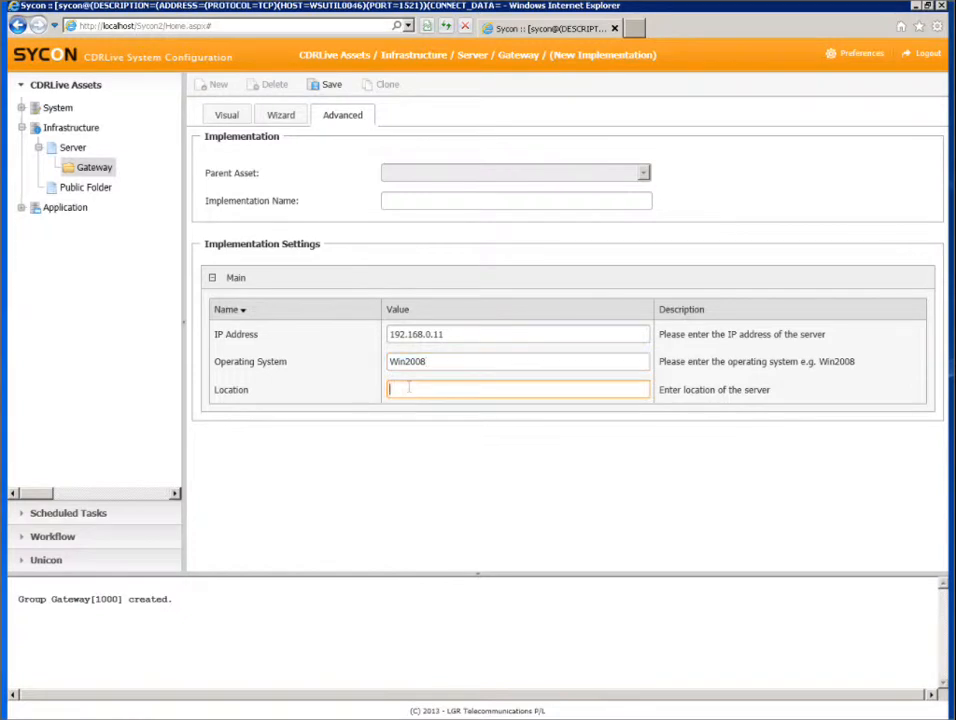
text(Data Center)
Step: Name the new Gateway implementation Server1 and save it
click(436, 199)
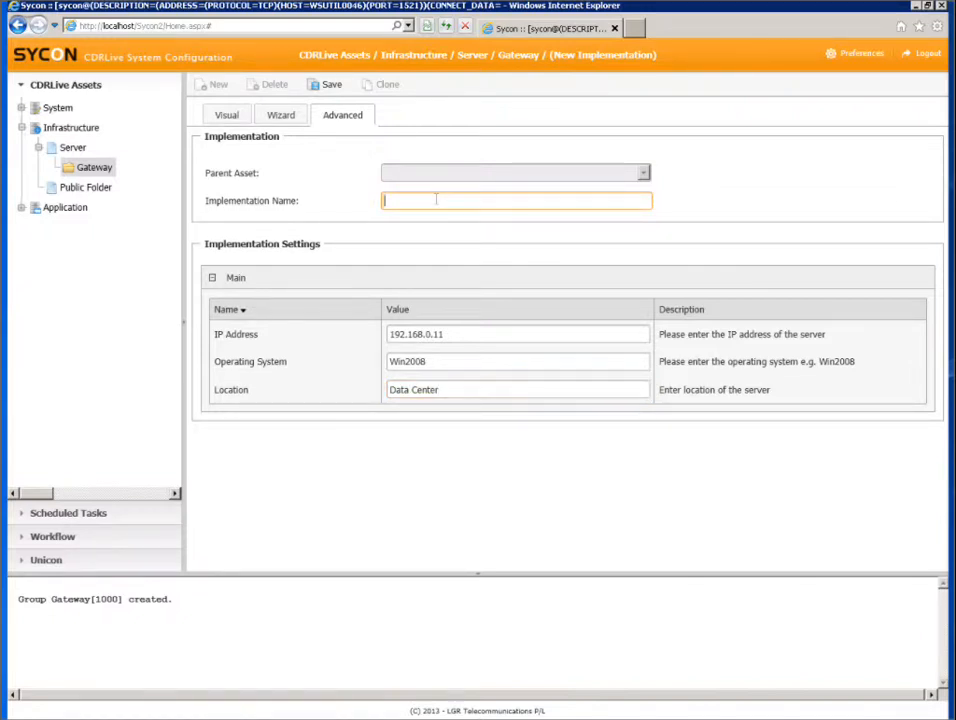
text(Server1)
click(333, 86)
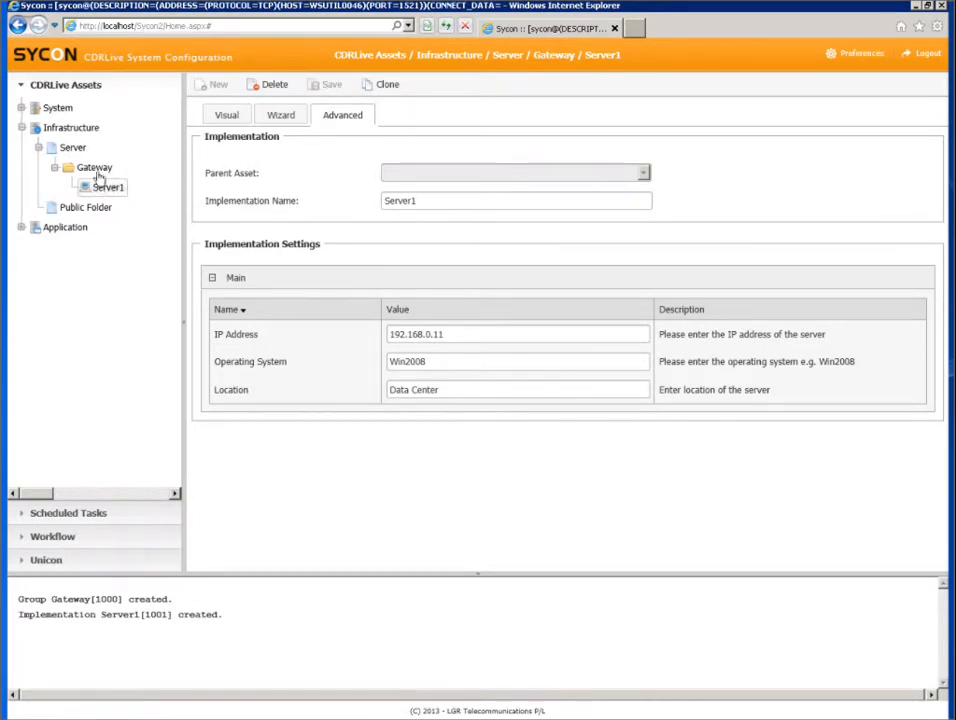
Step: Start another implementation in the Gateway group and name it Server2
click(96, 169)
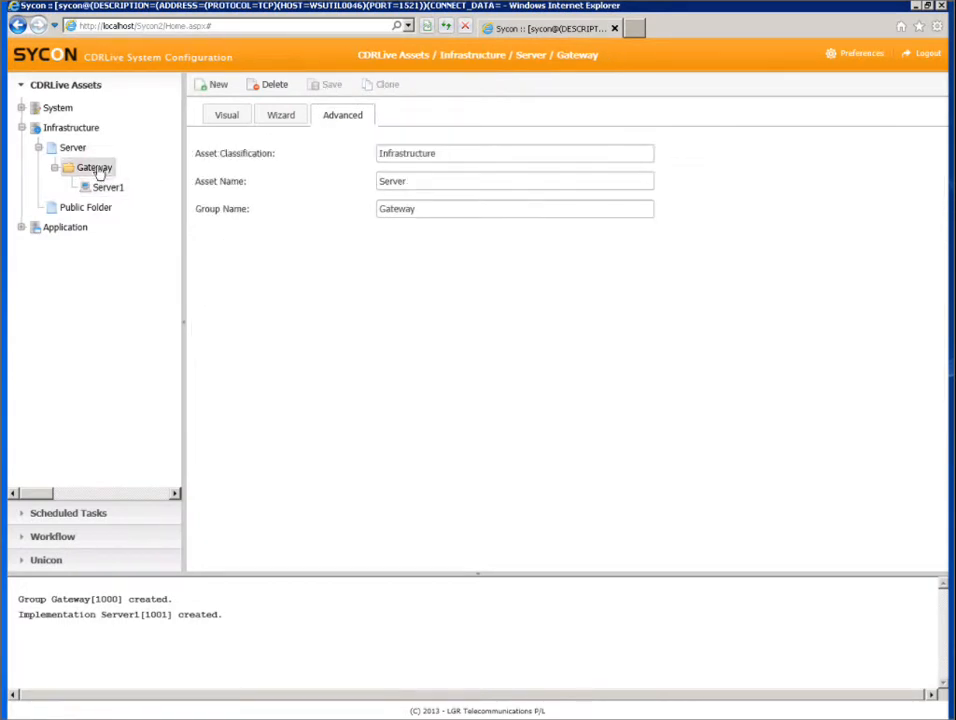
click(209, 88)
click(402, 200)
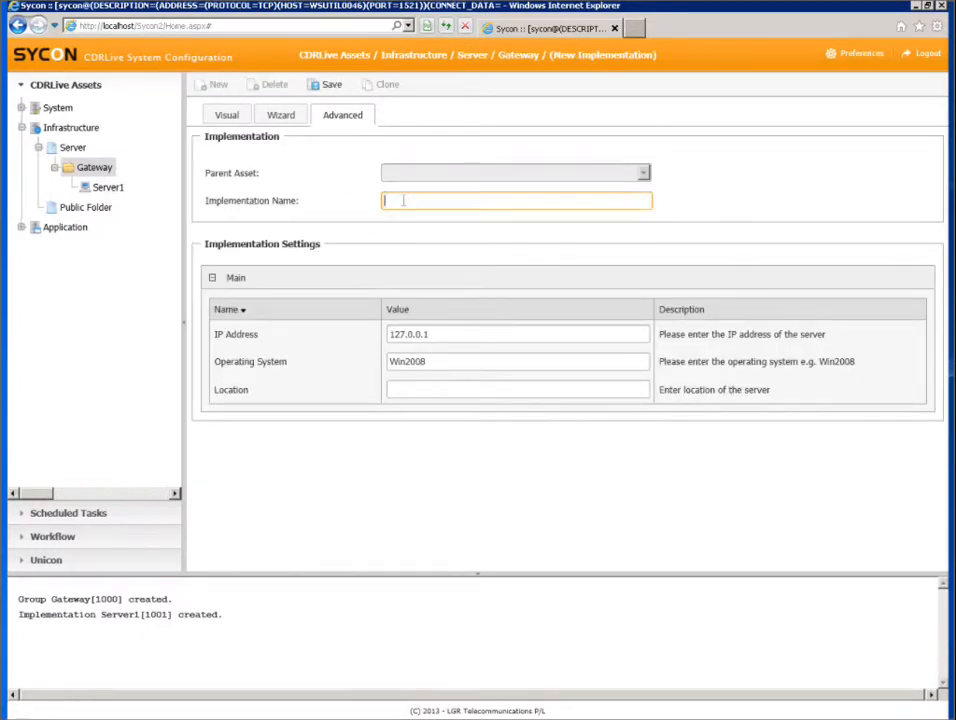
text(Ga)
key(BackSpace)
key(BackSpace)
text(Server2)
Step: Set Server2's IP address to 192.168.0.12 and its location to Data Centre, and save the implementation
click(280, 334)
text(192.)
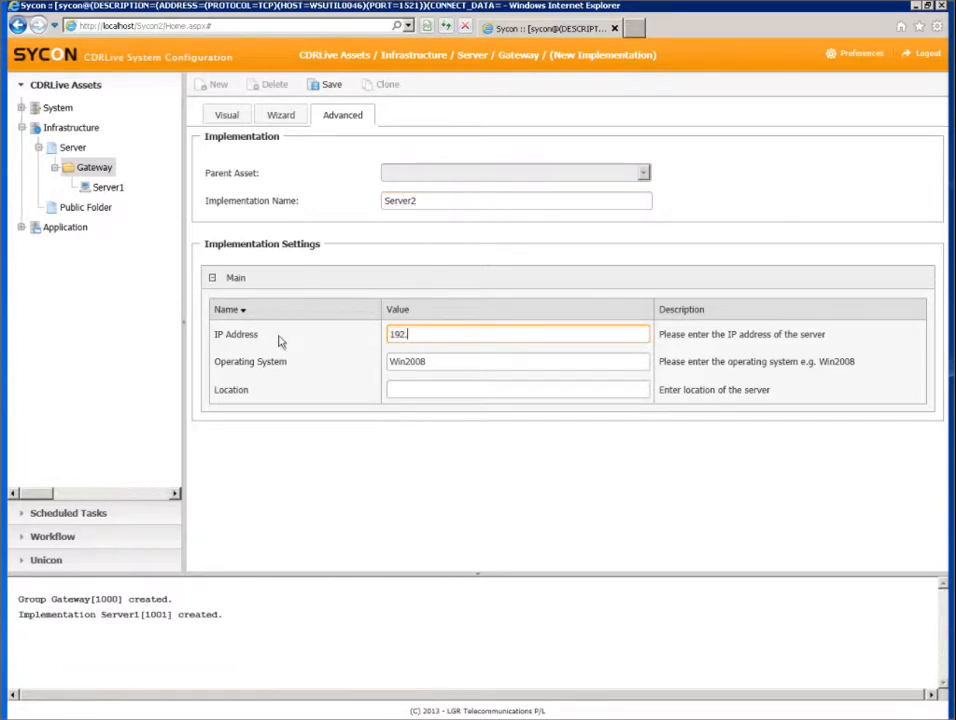
text(168.0.12)
click(395, 389)
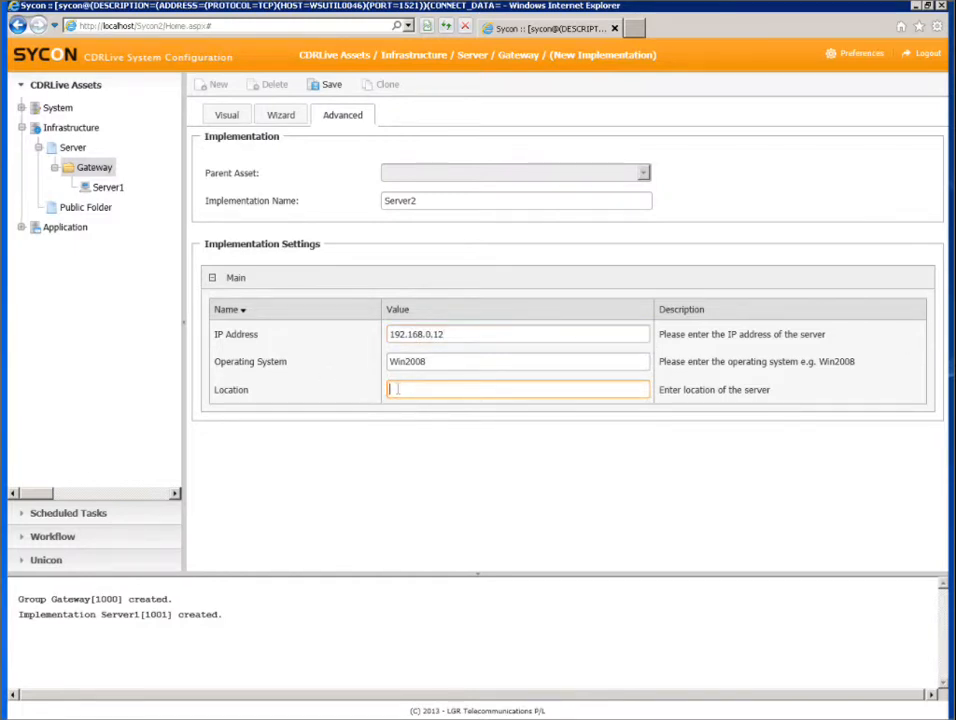
text(Data Centre)
click(329, 88)
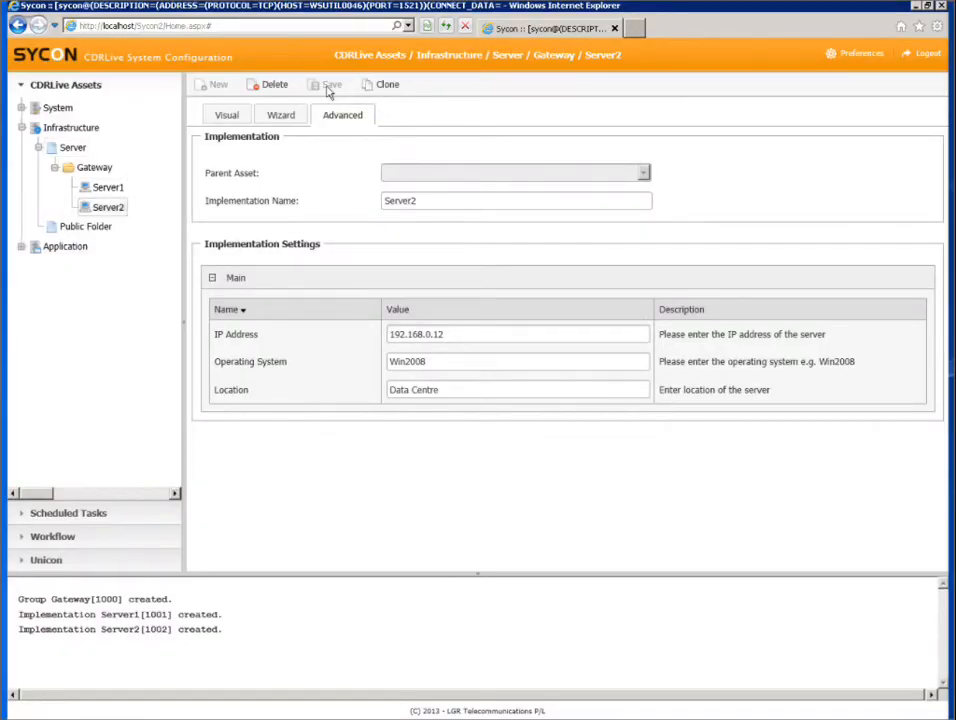
Step: Create and save a new group named Gateway-PF under the Public Folder asset in Infrastructure
click(38, 147)
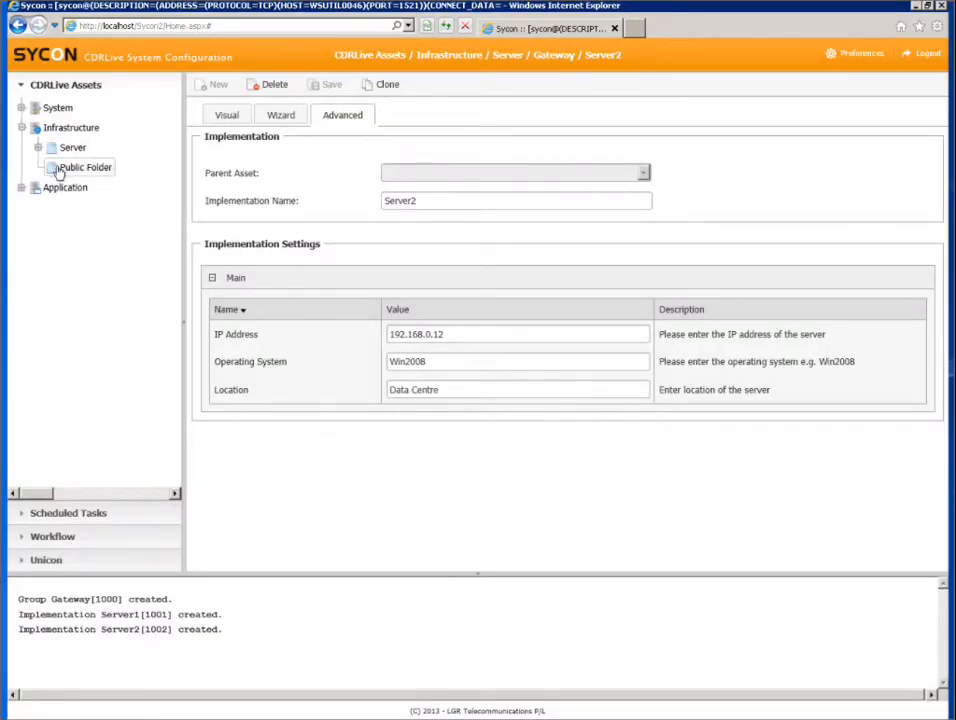
click(60, 170)
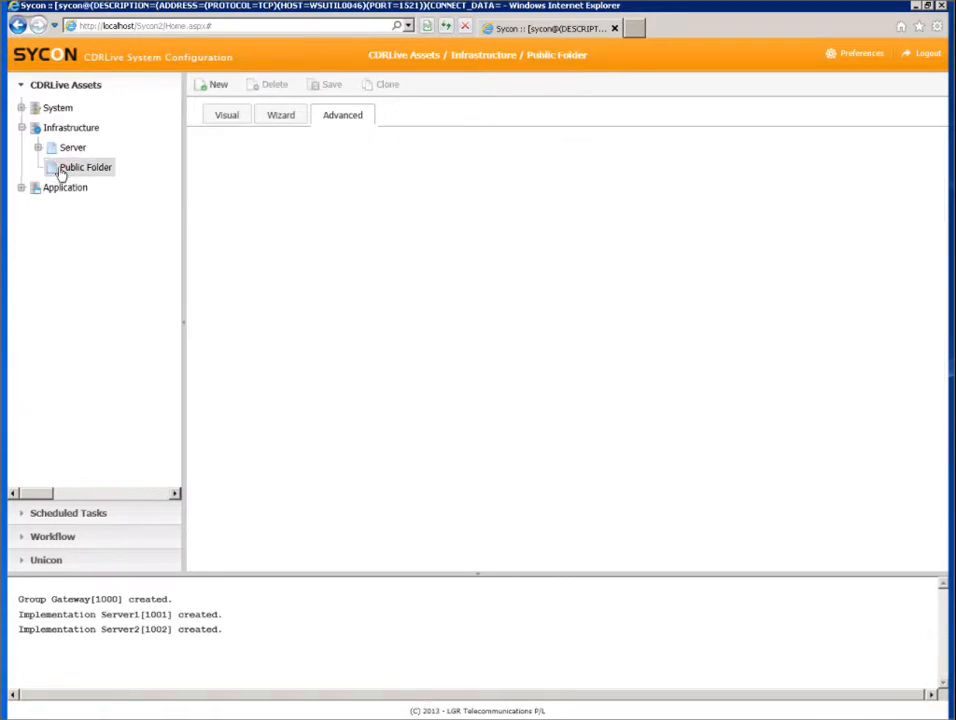
click(214, 88)
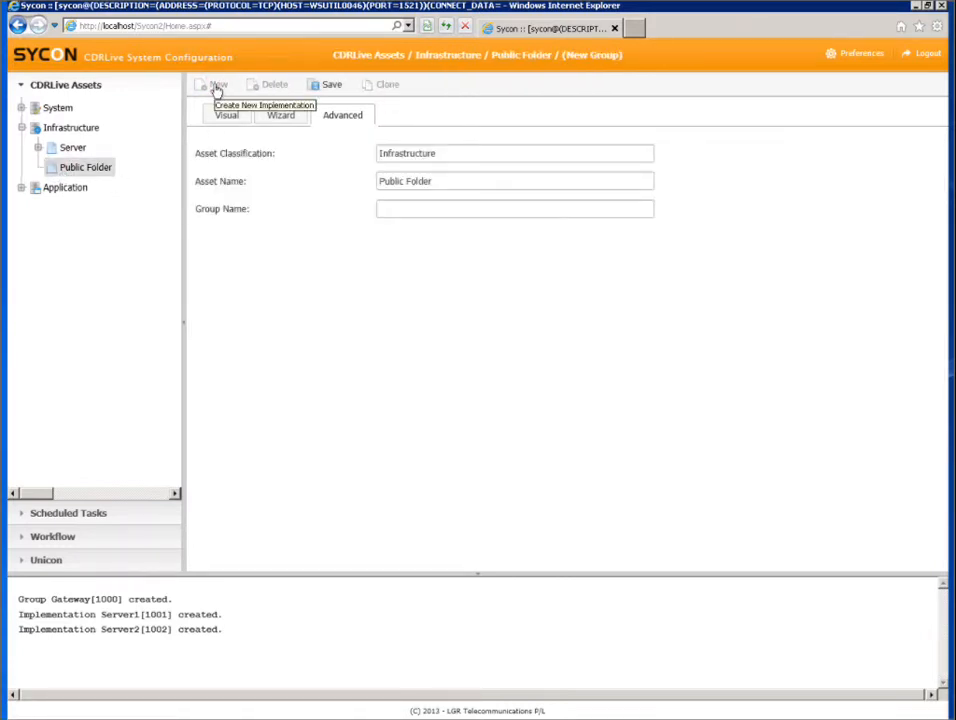
click(389, 208)
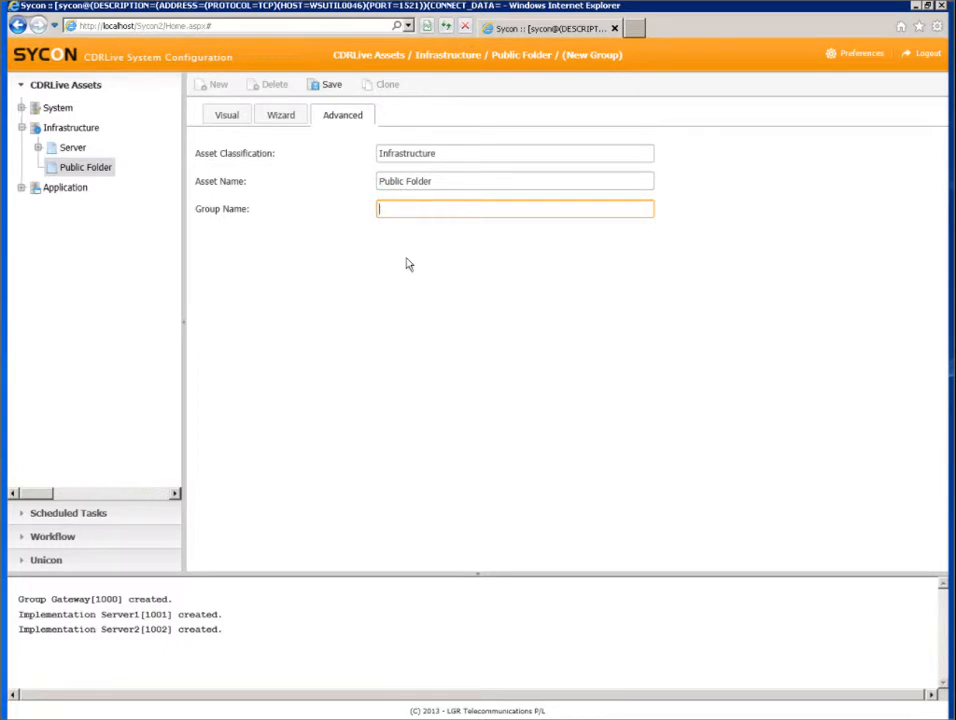
text(Gateway)
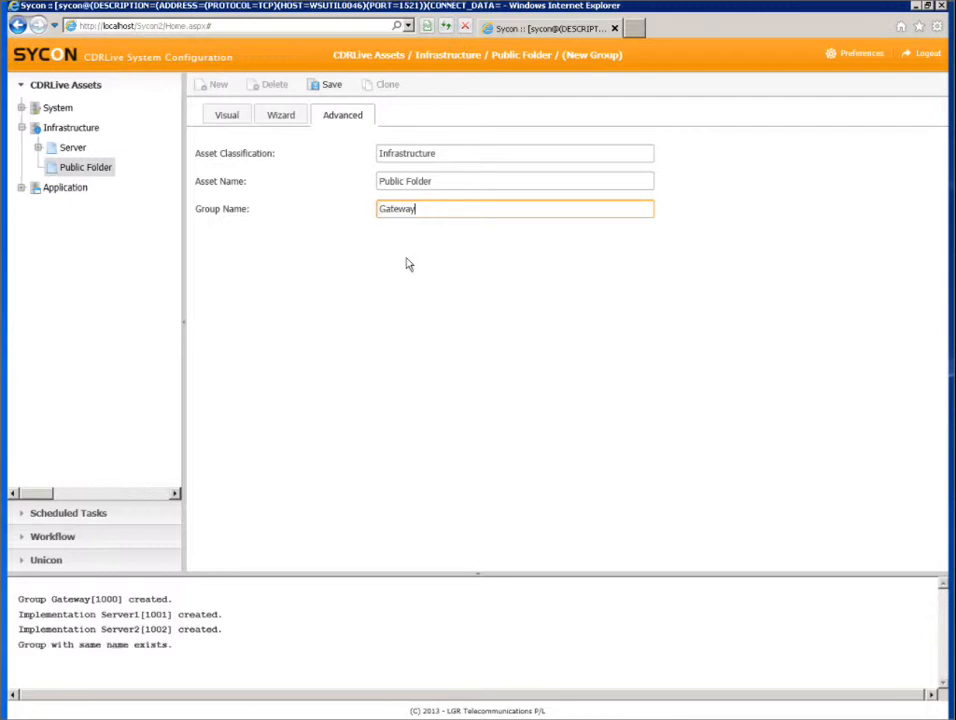
text(-PF)
click(330, 88)
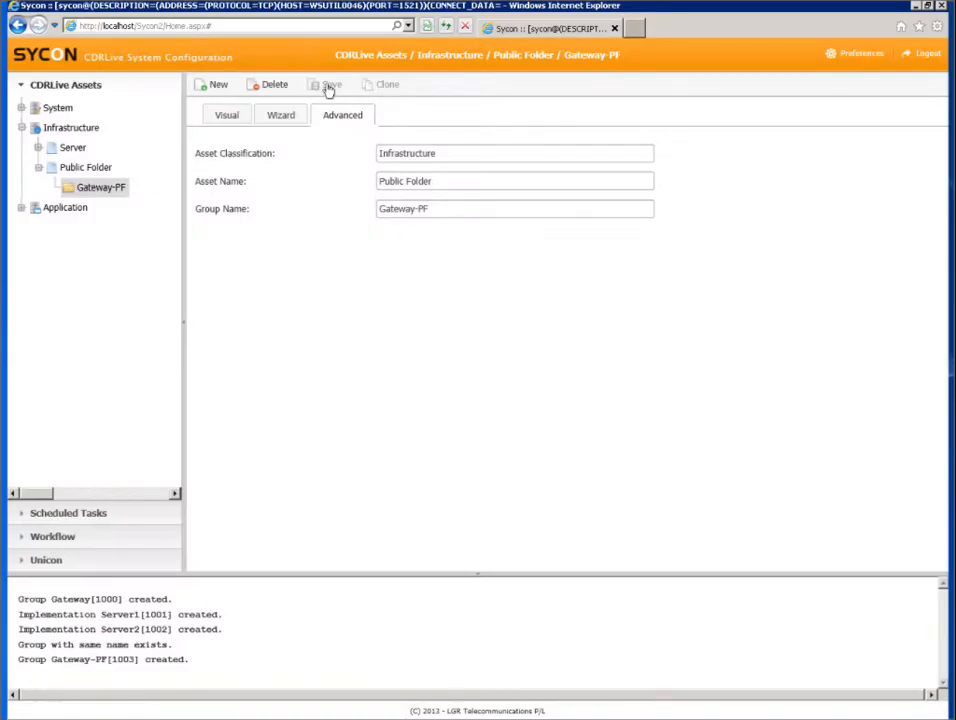
Step: Create and save an implementation named Server1-PF in the Gateway-PF group, with parent asset Server1 and full folder path D:\
click(214, 85)
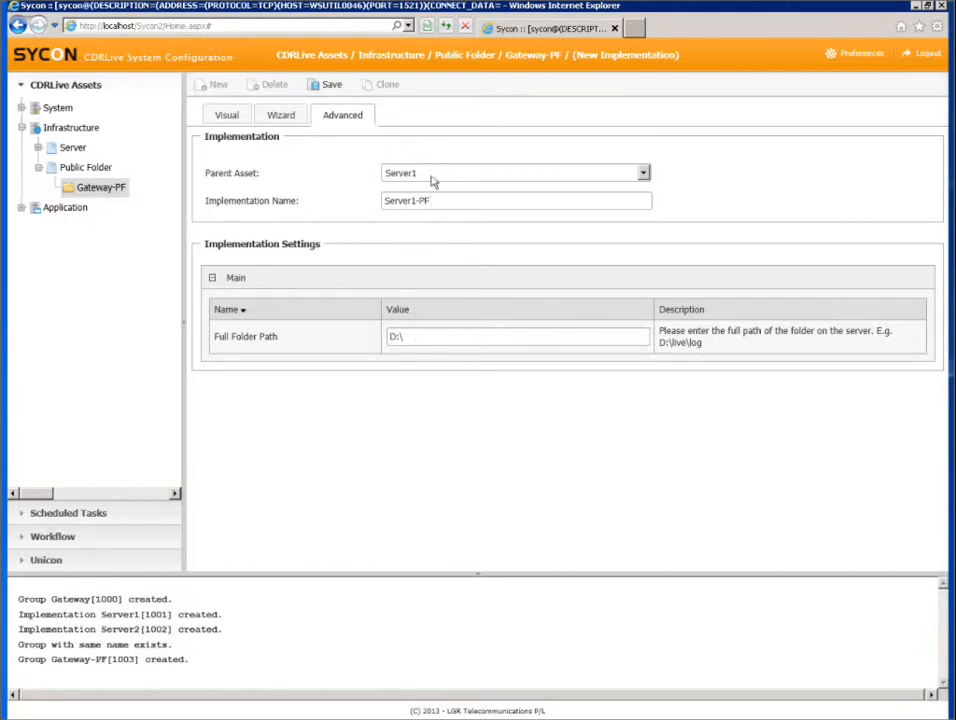
click(643, 173)
click(645, 182)
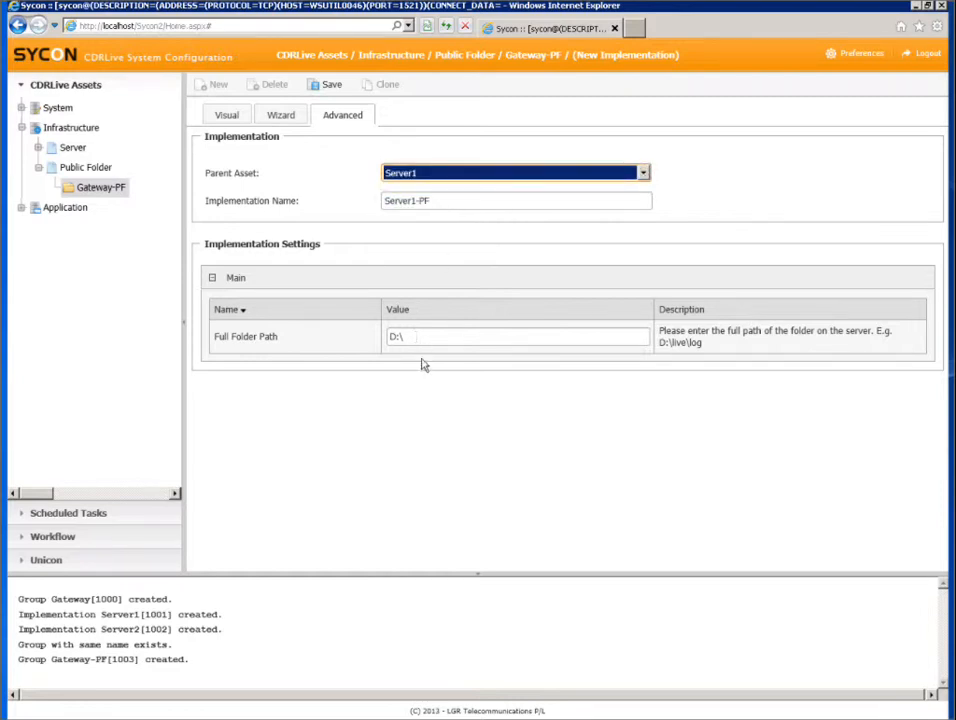
click(331, 88)
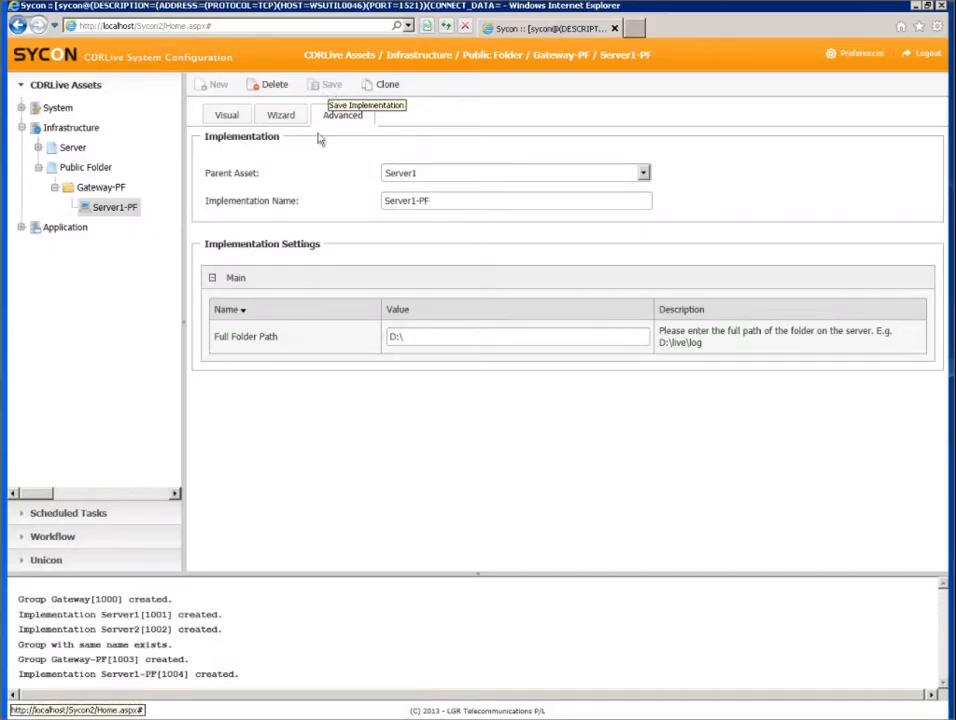
Step: Create and save a second Gateway-PF implementation named Server2-PF, with parent asset Server2 and full folder path D:\
click(100, 187)
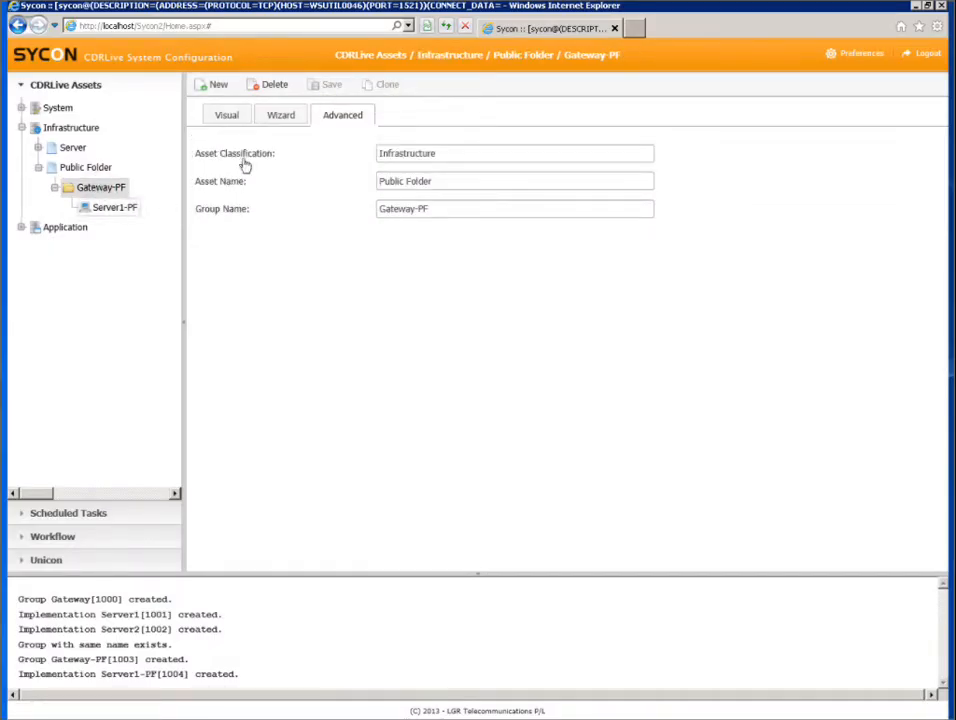
click(214, 85)
click(645, 177)
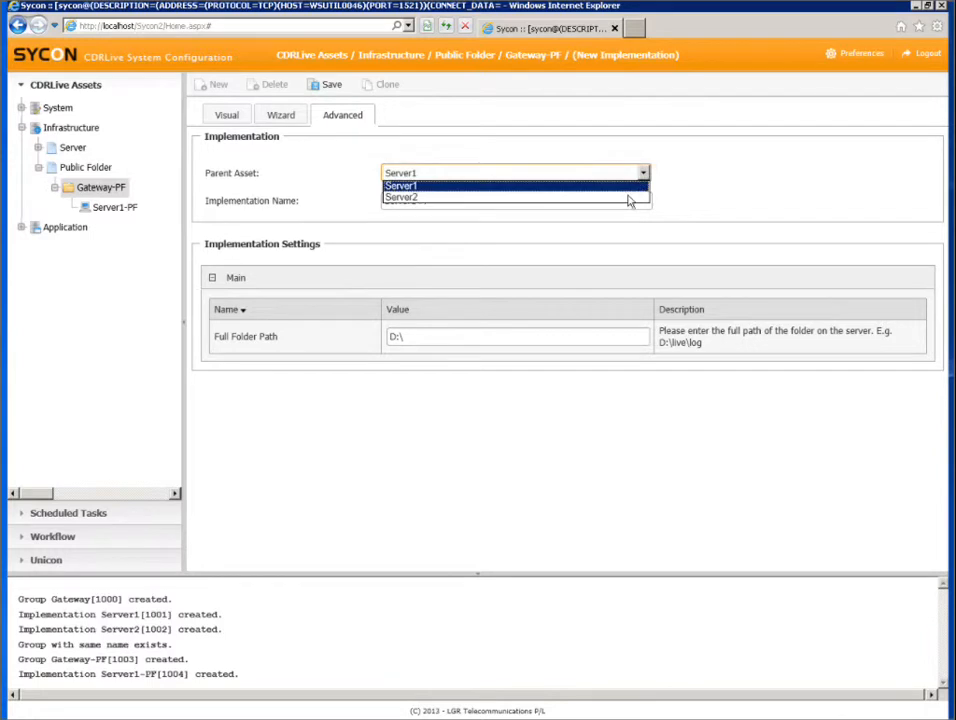
click(625, 200)
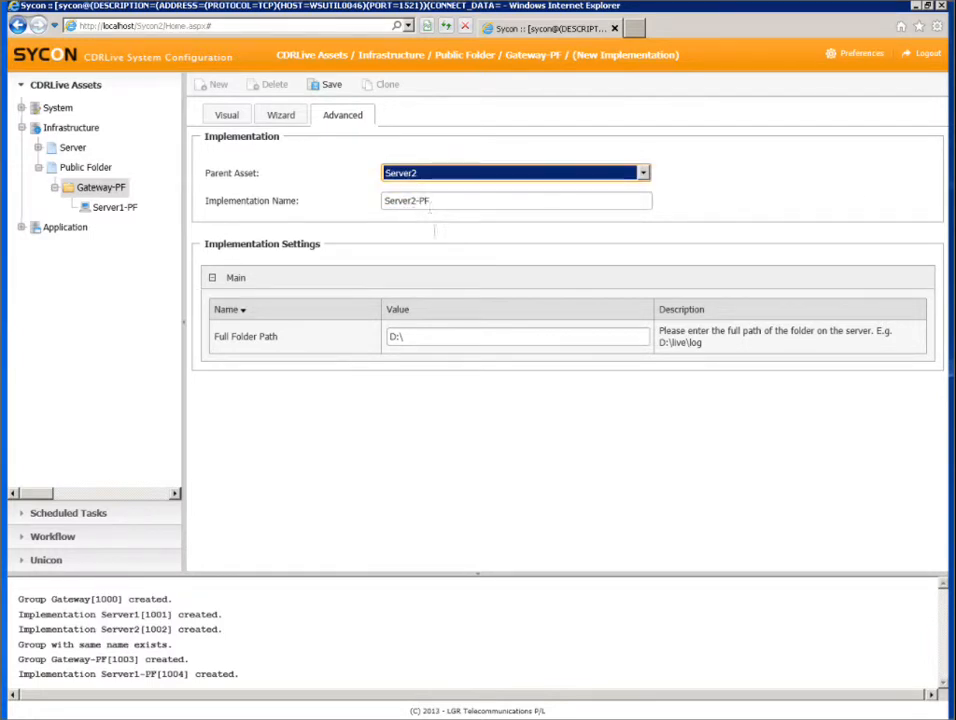
click(330, 86)
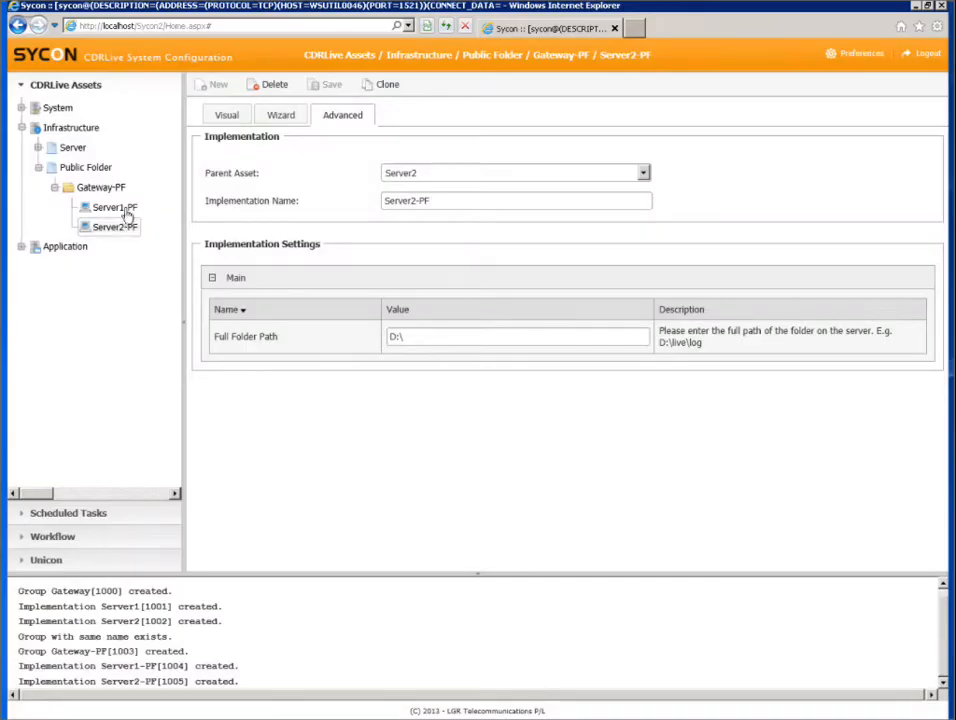
click(38, 168)
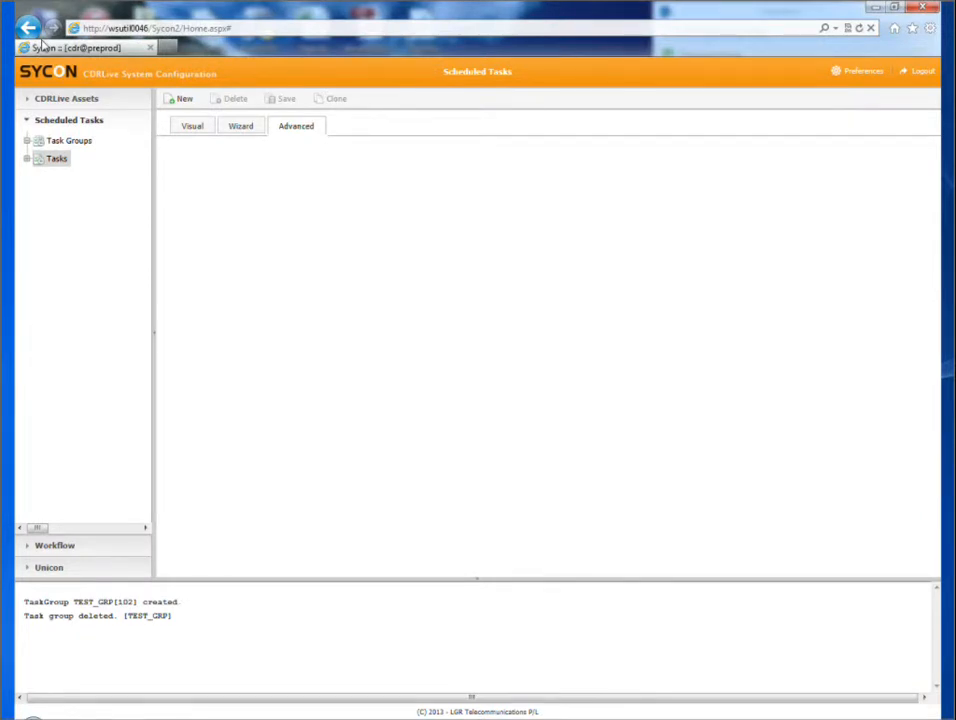
Step: Start a new scheduled task group named Feed1 and set its backend server to Server1
click(66, 143)
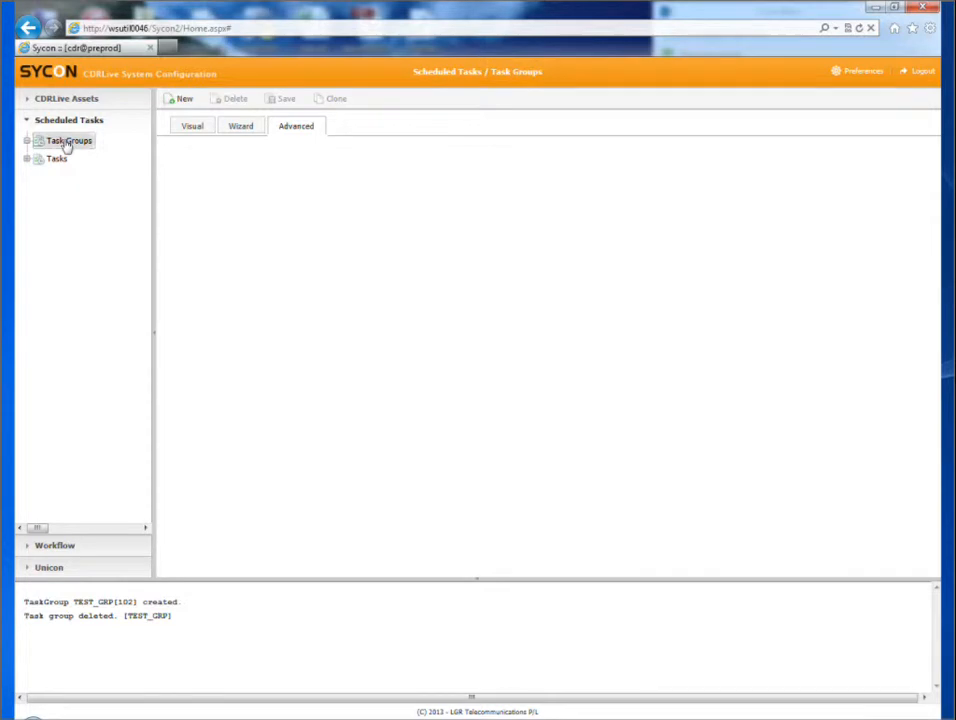
click(181, 101)
click(366, 178)
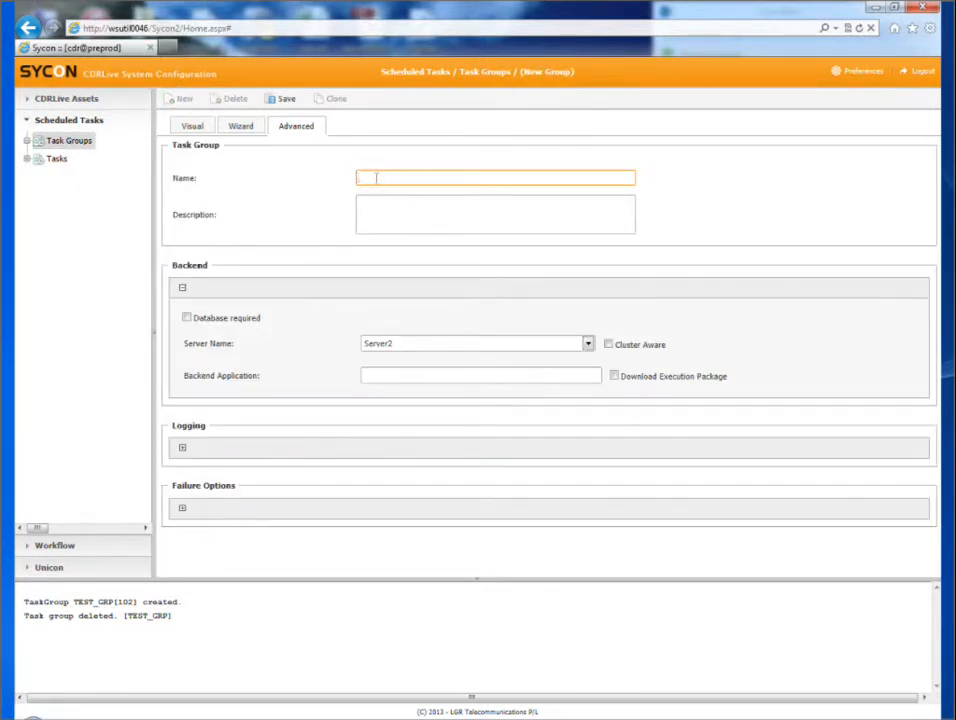
text(Feed1)
click(587, 343)
click(567, 364)
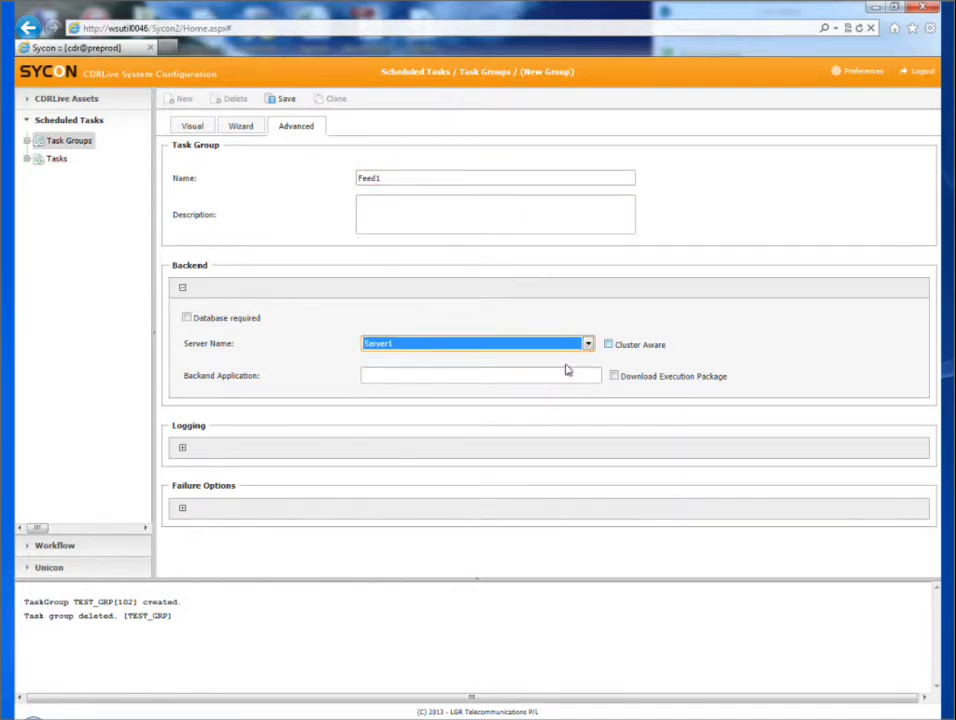
click(608, 344)
Step: Set the Feed1 task group's log path to Gateway-PF-D with subfolder live\log\sycon, and save the group
click(182, 447)
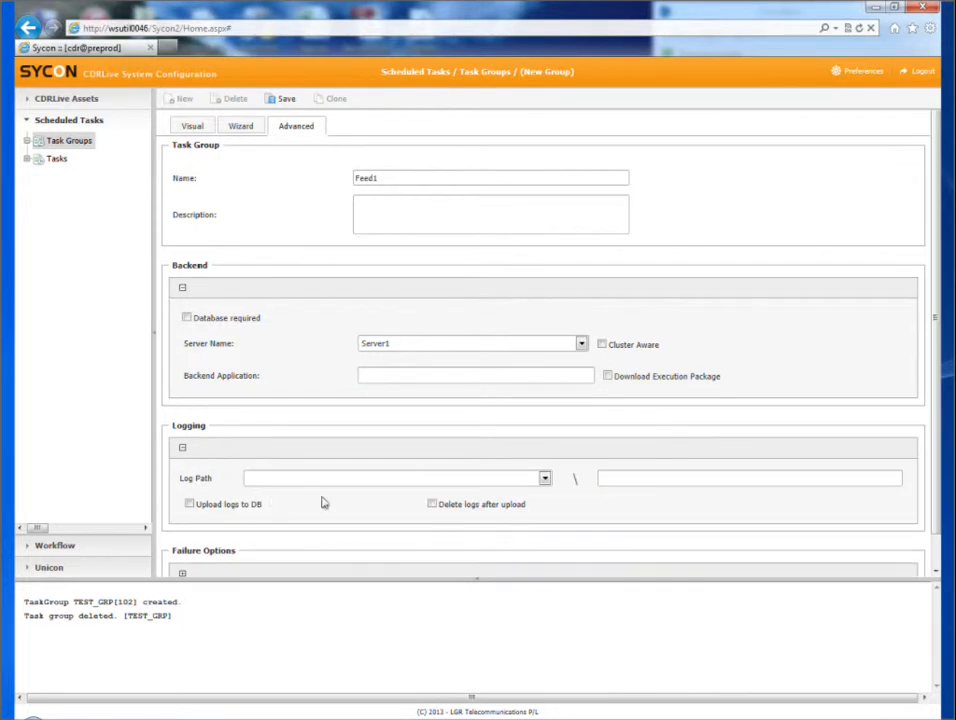
click(544, 478)
click(506, 509)
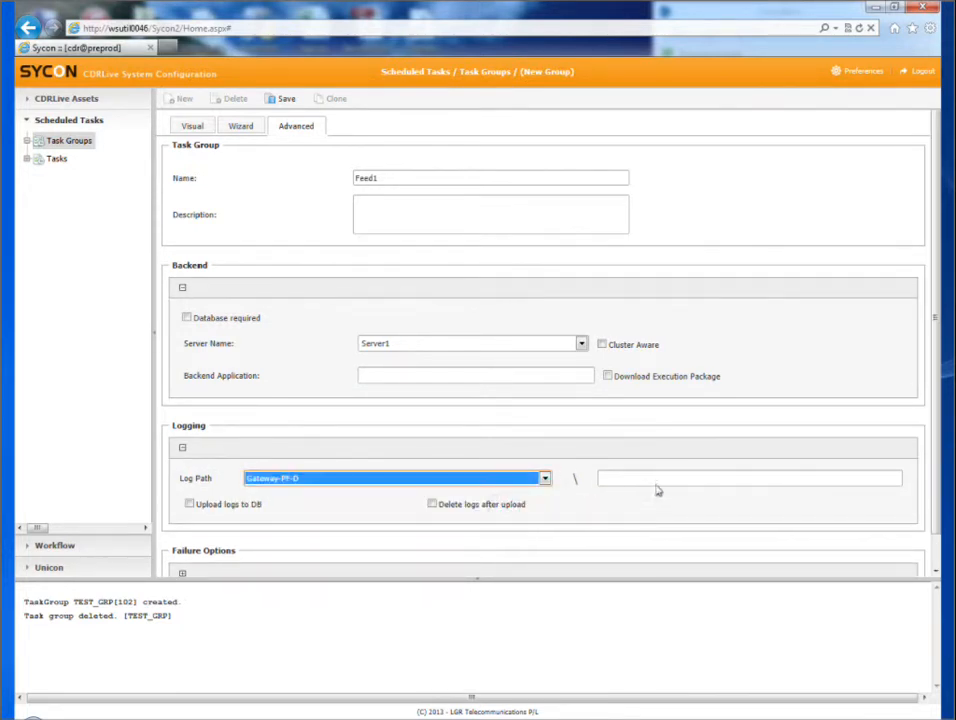
click(657, 478)
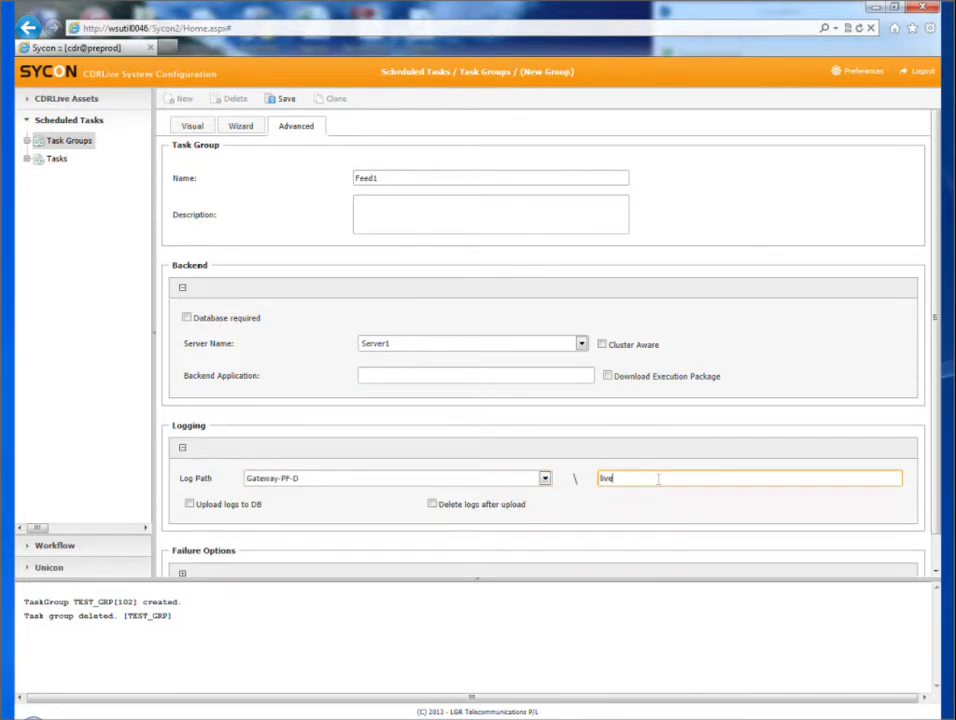
text(live\log\sycon)
click(281, 99)
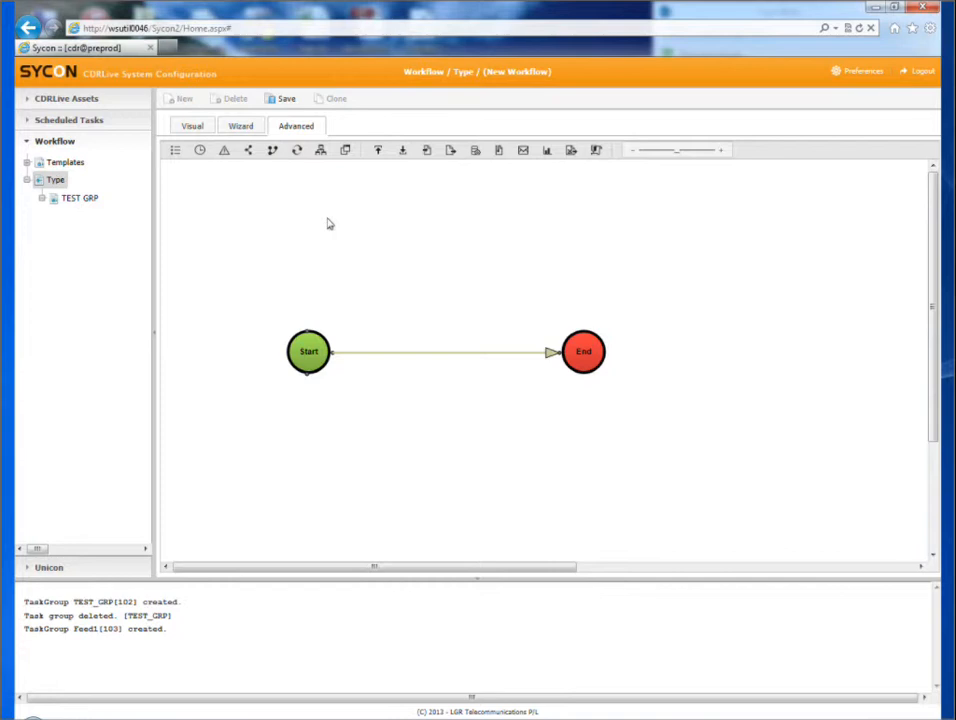
Step: Attach a clock component to the new workflow's Start node and insert a File Collector between Start and End, spacing the nodes out
drag(201, 151, 318, 291)
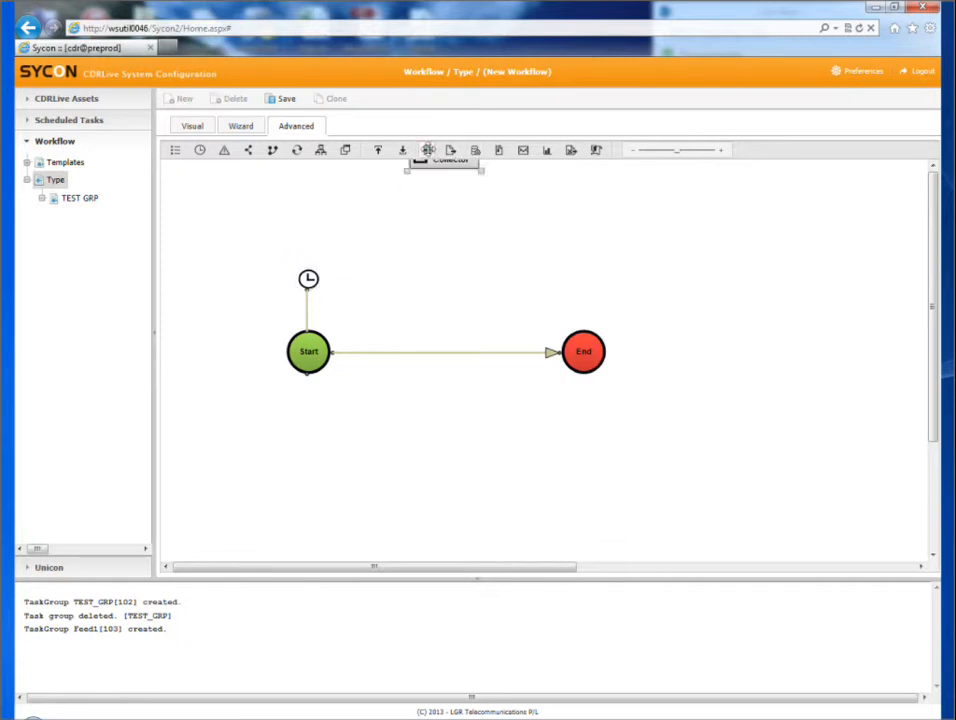
drag(428, 150, 389, 354)
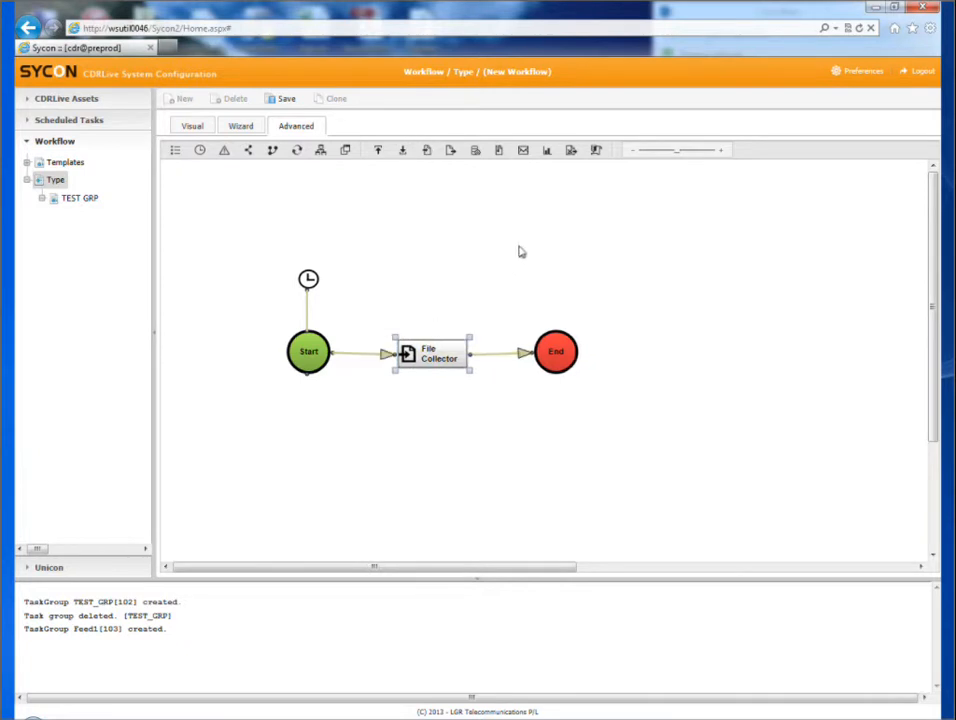
click(553, 348)
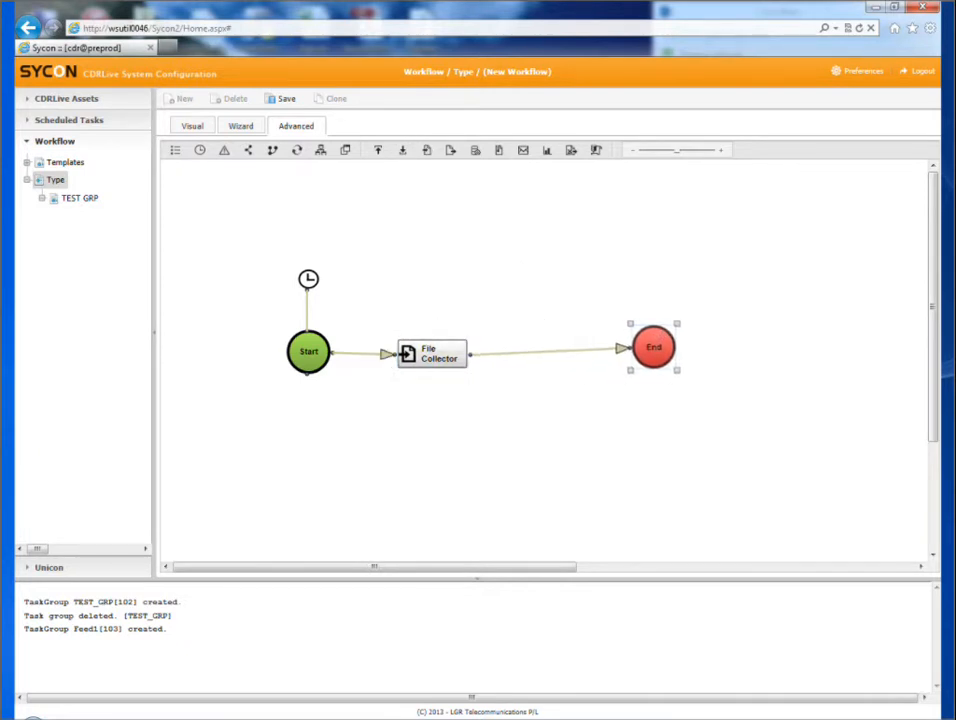
click(430, 352)
drag(431, 354, 432, 353)
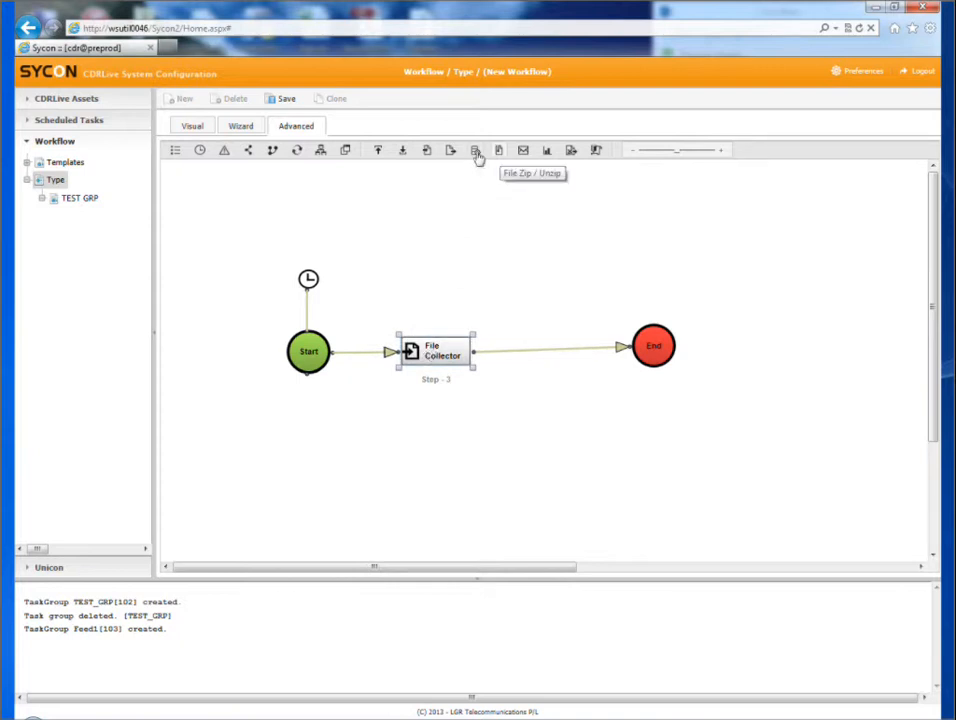
Step: Insert a File Zip/Unzip component between the File Collector and End, and align the nodes in a row
drag(498, 150, 566, 343)
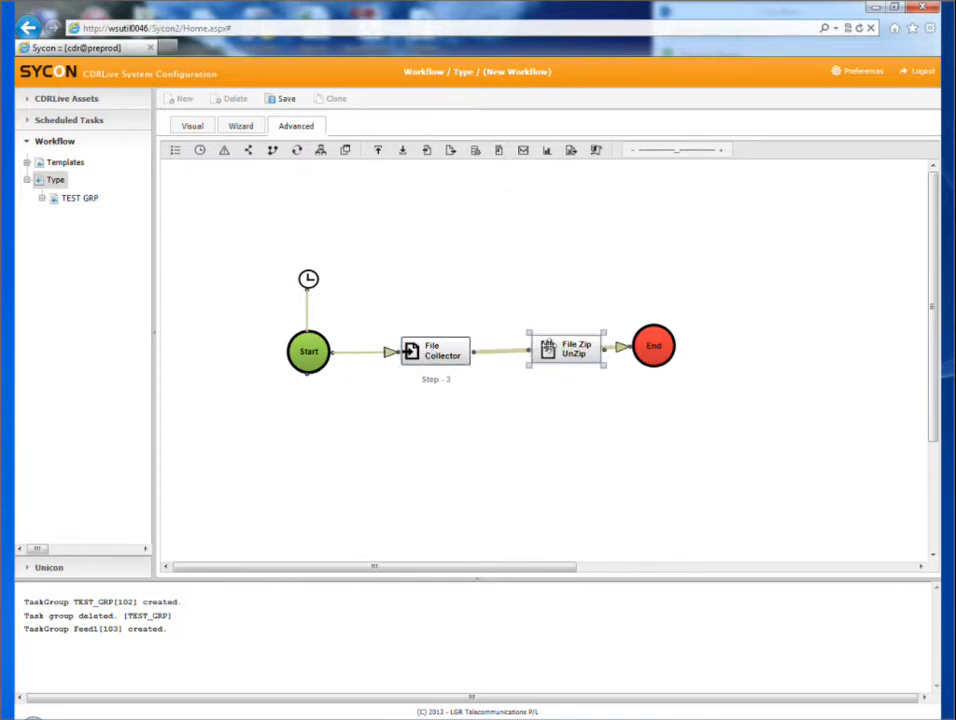
drag(682, 351, 690, 356)
drag(599, 357, 607, 359)
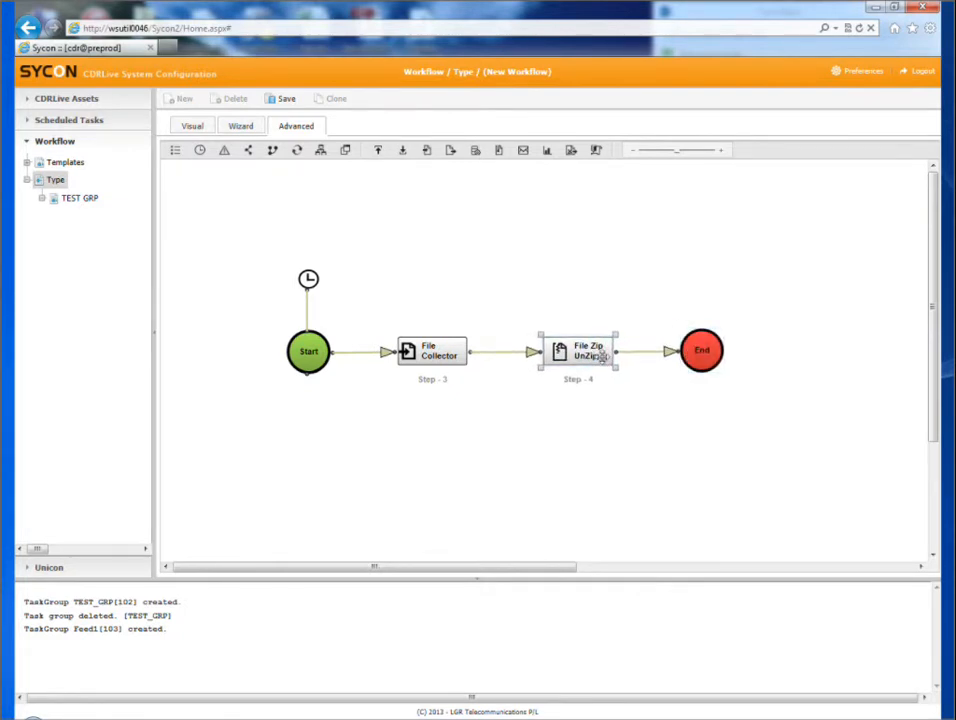
Step: Name the workflow Feed1 Collector, set its type to Feed1 and its group to CMP, apply the settings and save the workflow
double_click(305, 342)
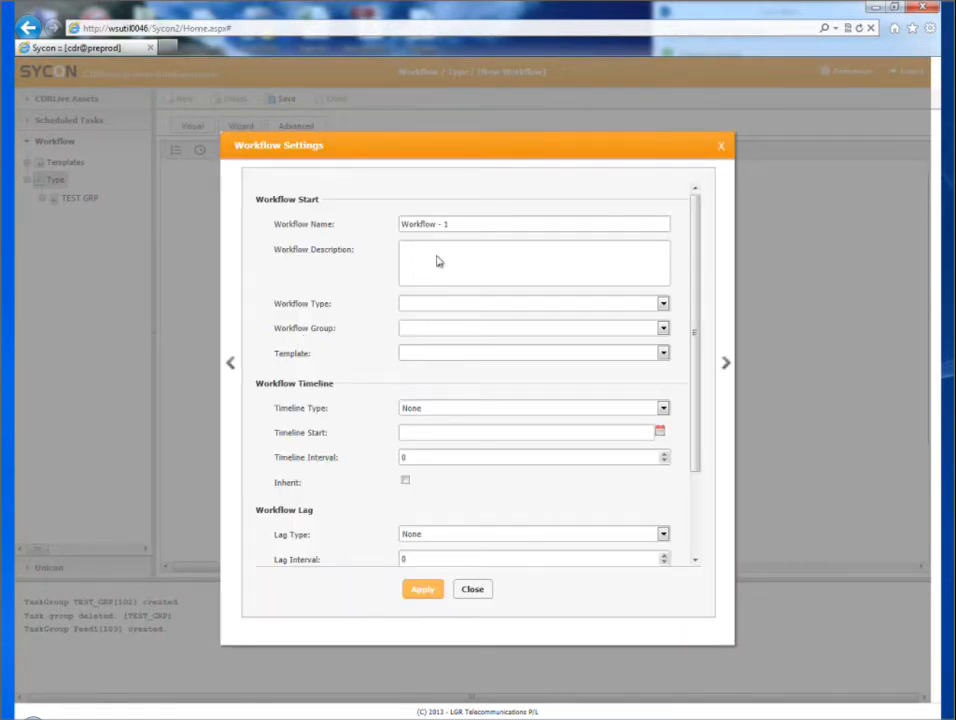
triple_click(480, 227)
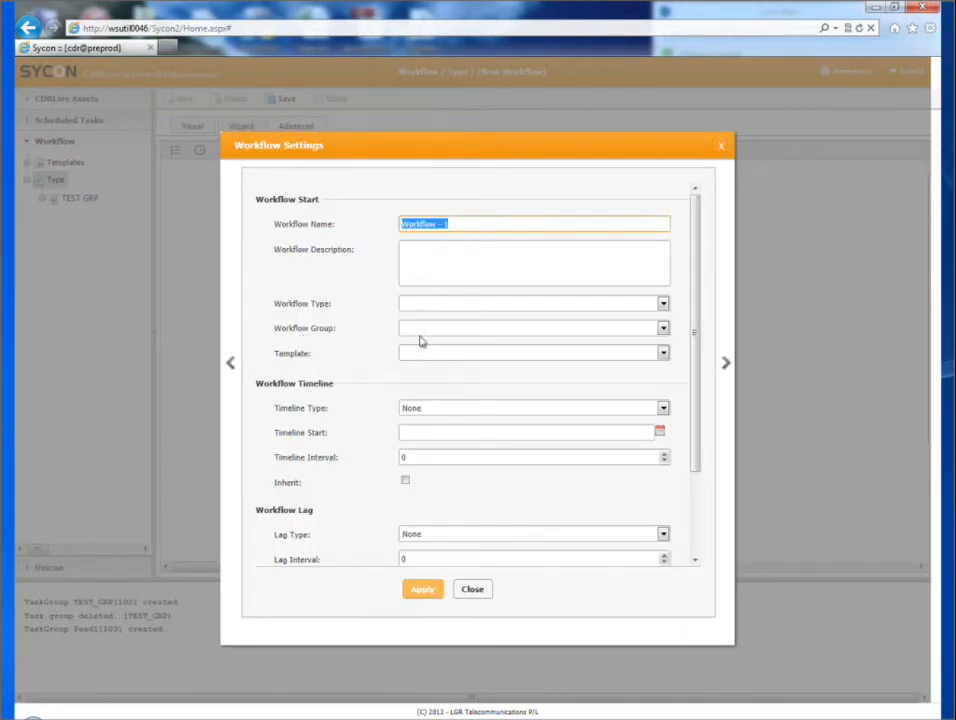
text(Feed1 Collector)
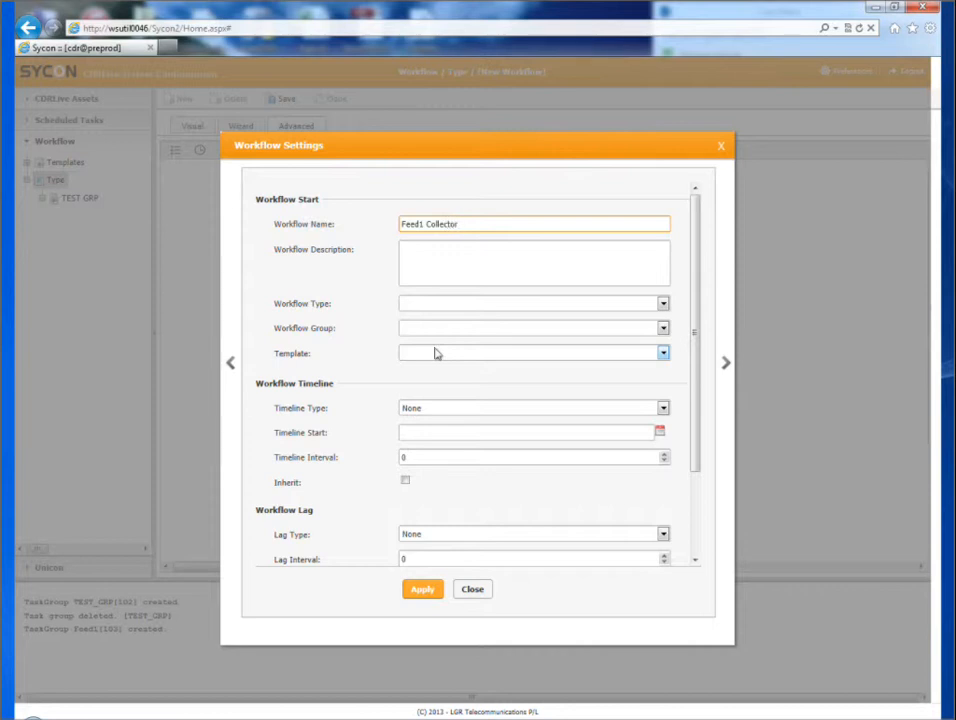
click(472, 306)
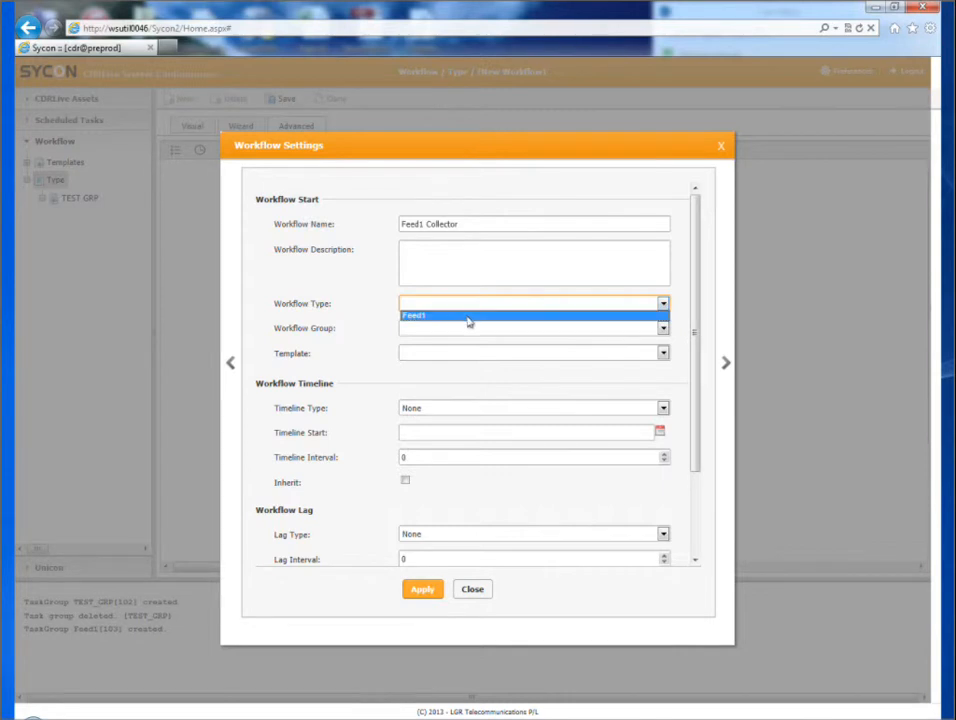
click(469, 316)
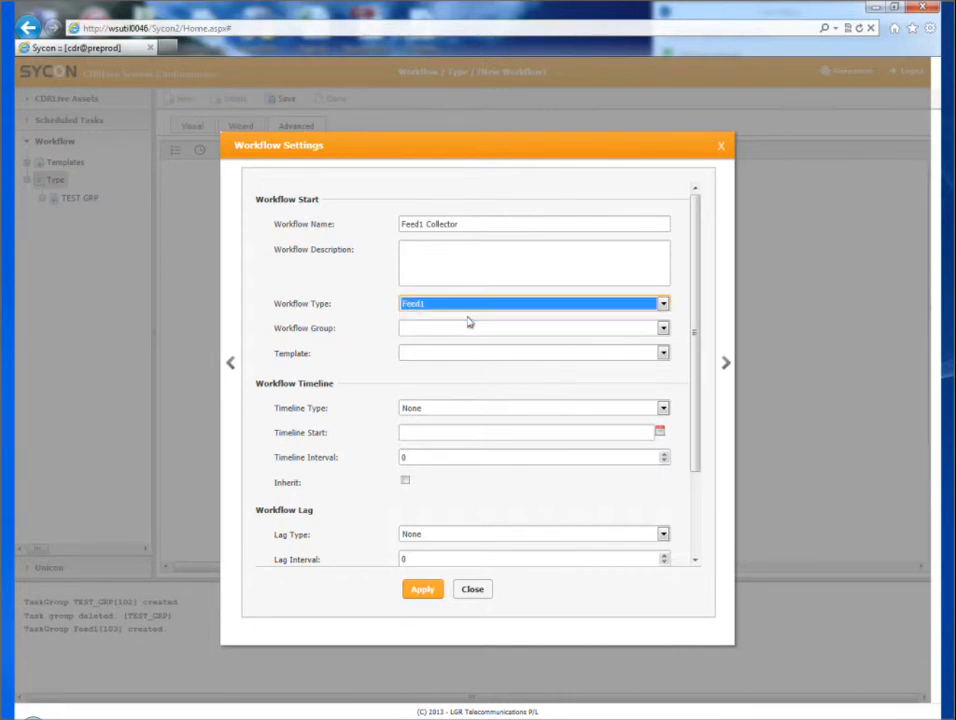
click(466, 328)
click(467, 335)
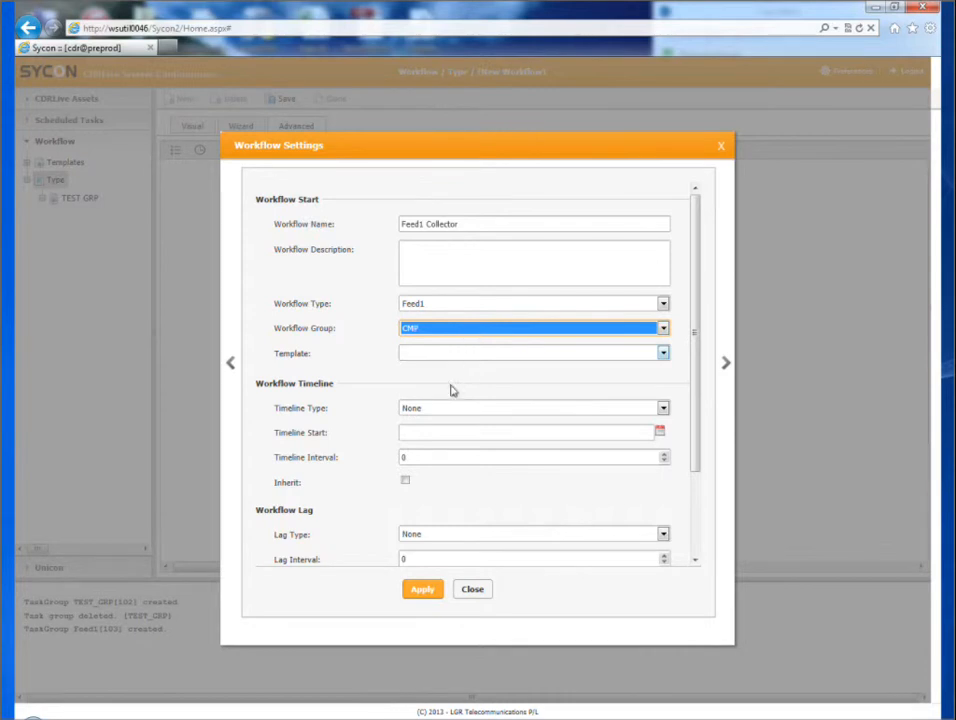
click(426, 597)
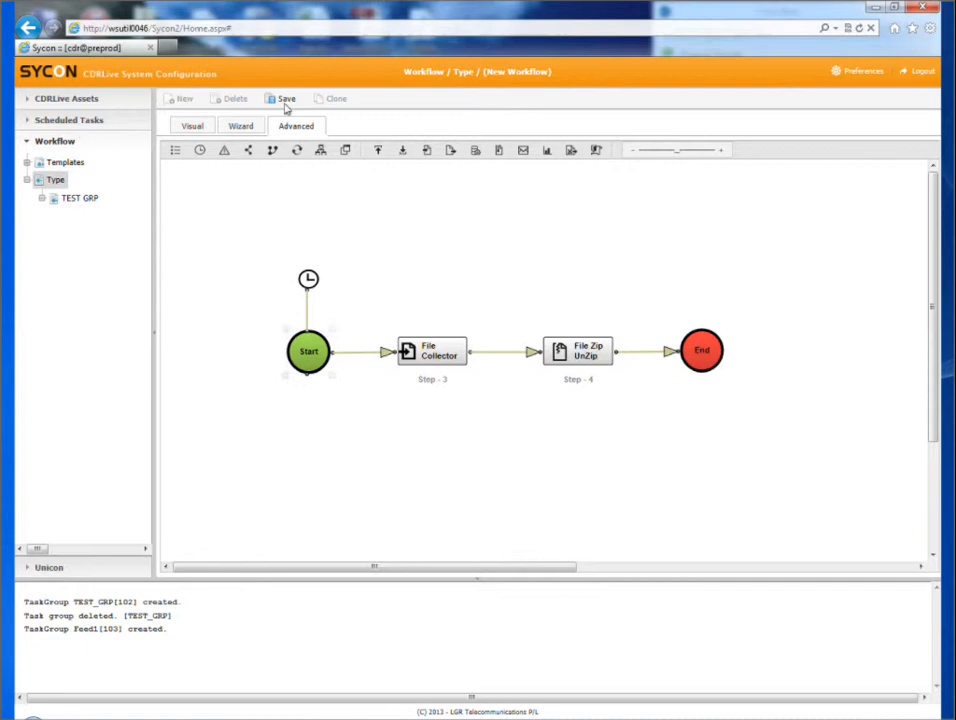
click(285, 101)
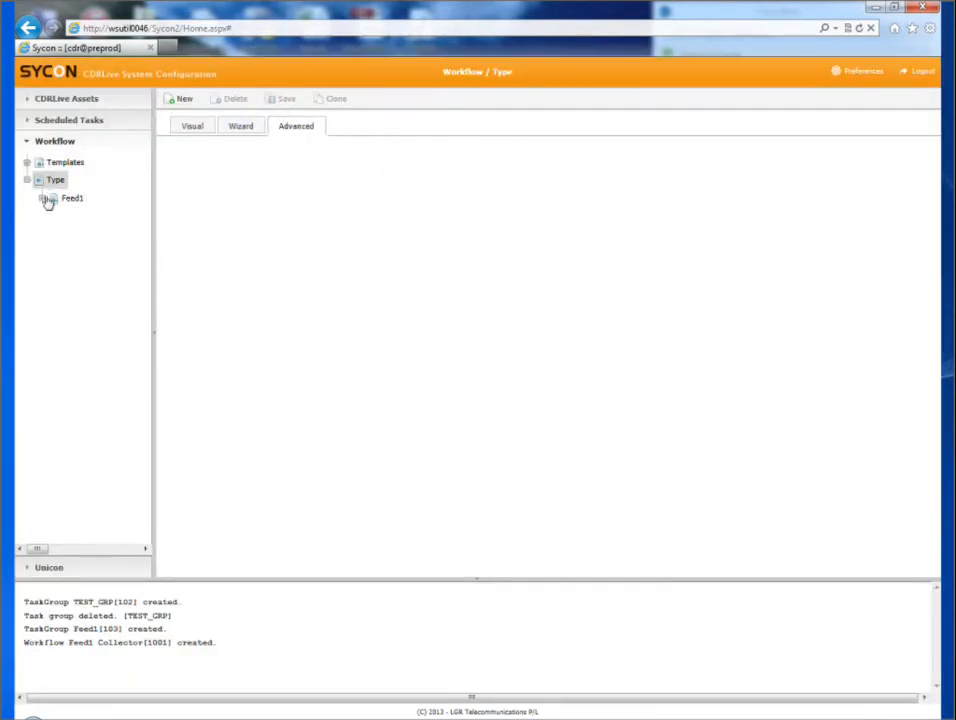
Step: Reopen the saved Feed1 Collector workflow from the CMP group of type Feed1, widening the tree to show its full name
click(41, 199)
click(57, 217)
click(102, 235)
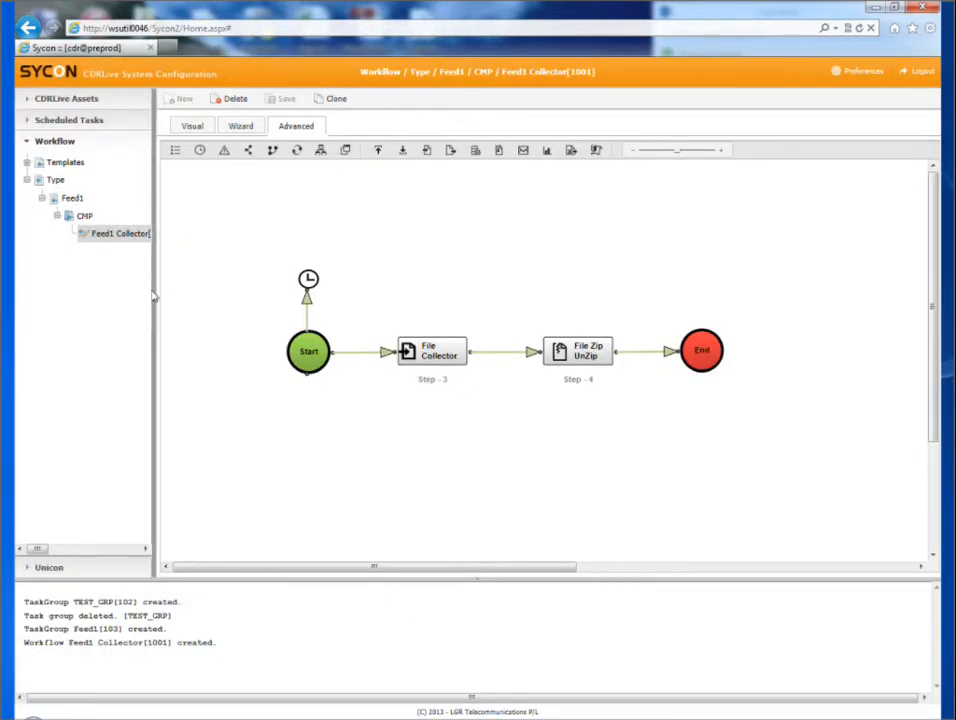
drag(154, 297, 210, 296)
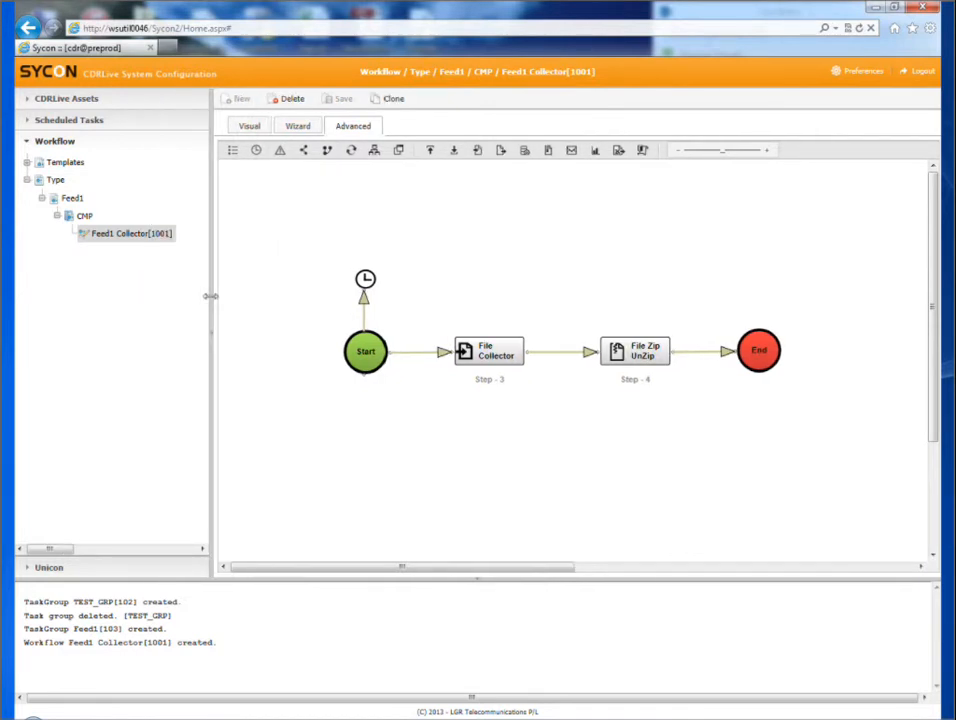
Step: Open the File Collector component's settings and rename the step FC-Feed1
double_click(470, 352)
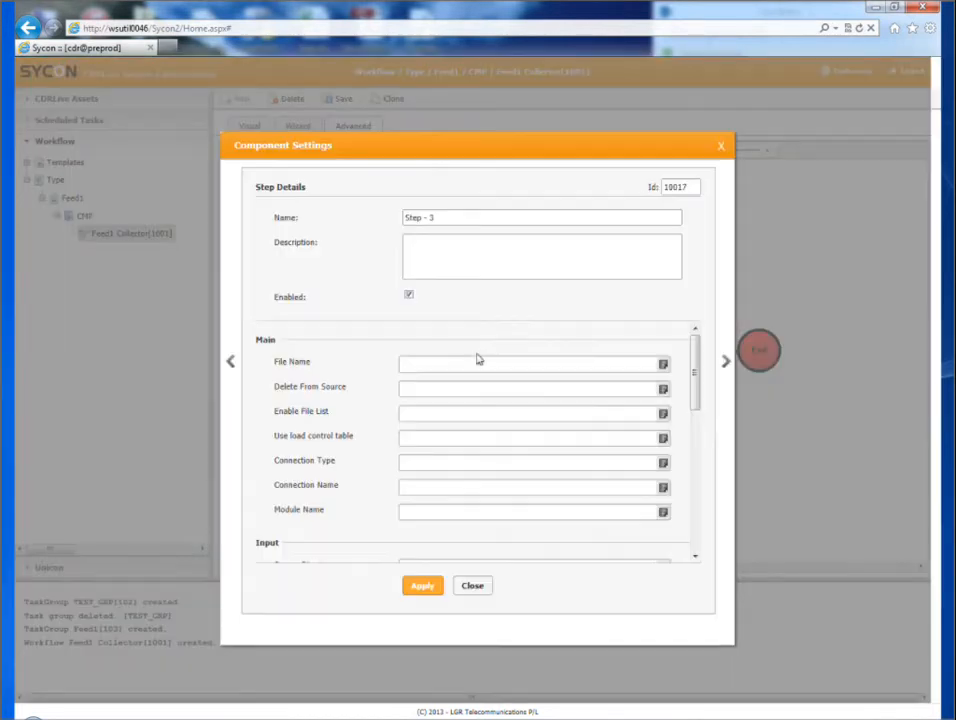
triple_click(442, 216)
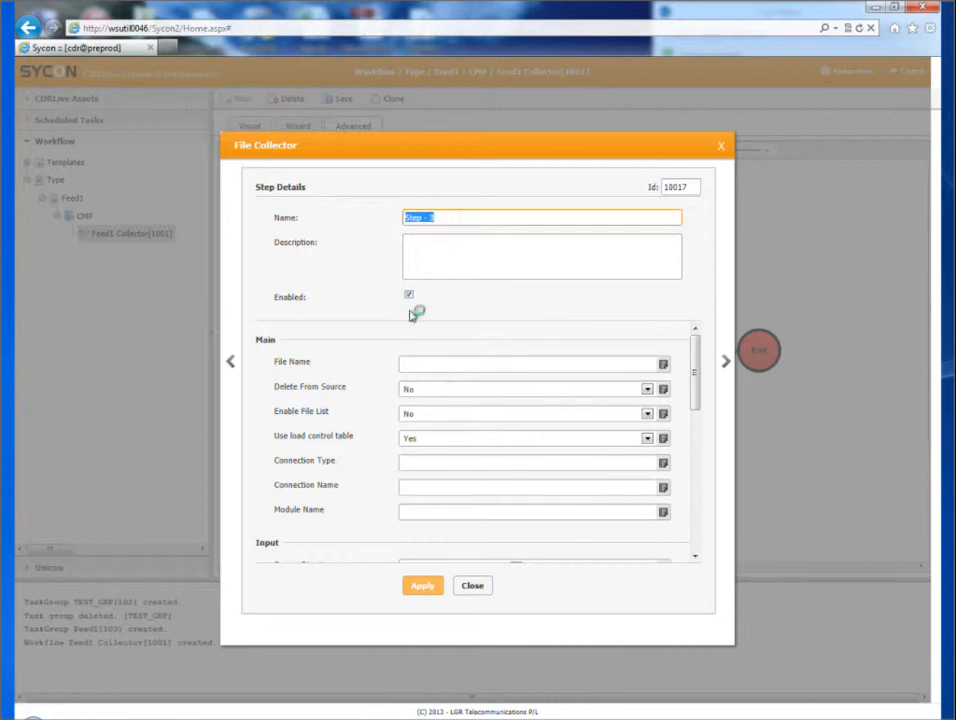
text(FC-)
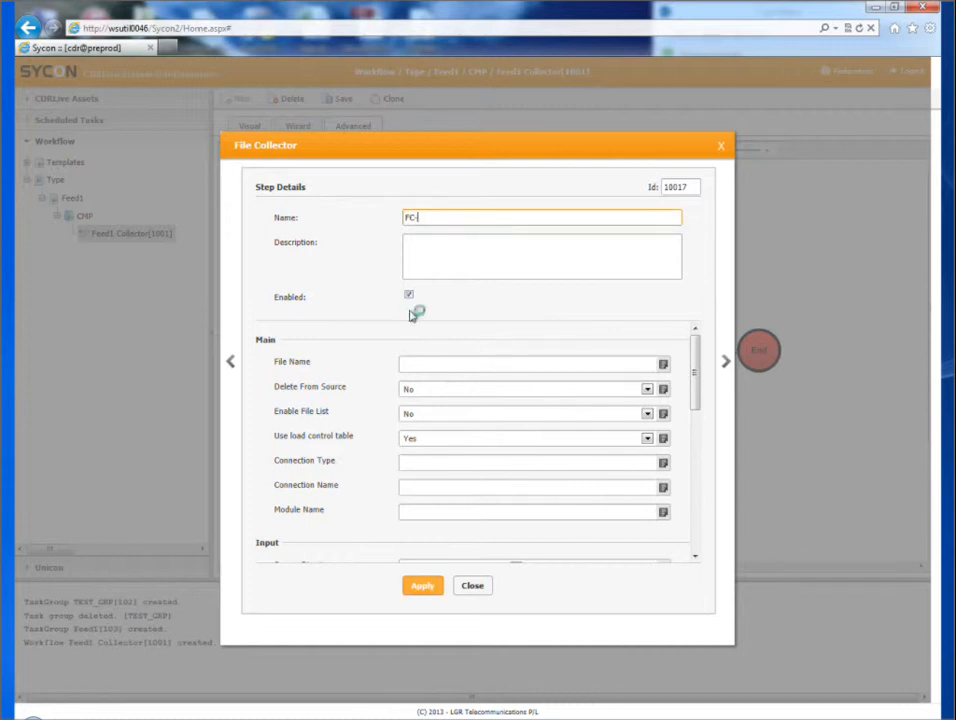
text(Feed1)
Step: Switch the File Collector's connection type to a lookup, choose Local copy, and set the module name to f1
scroll(570, 440, down, 1)
click(664, 427)
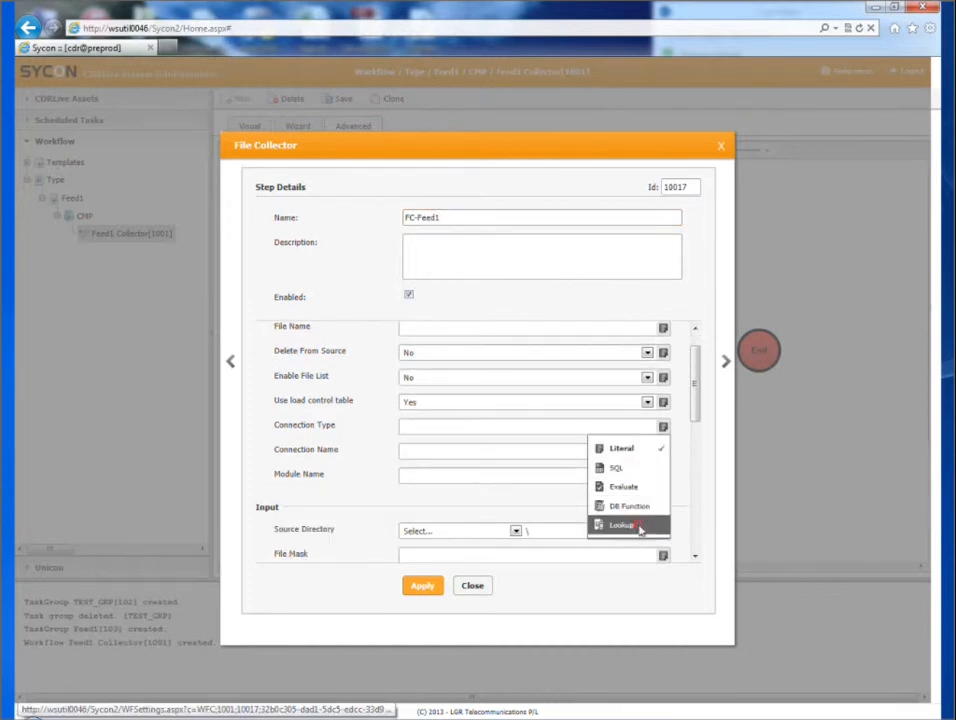
click(638, 524)
click(648, 428)
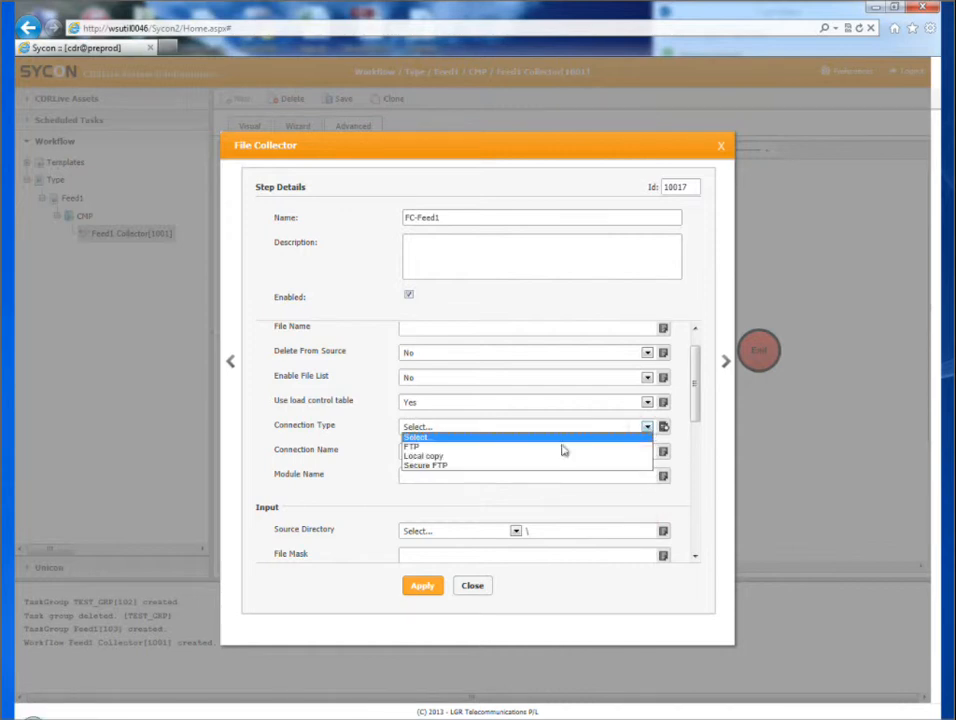
click(487, 455)
scroll(424, 333, down, 4)
click(425, 333)
text(f)
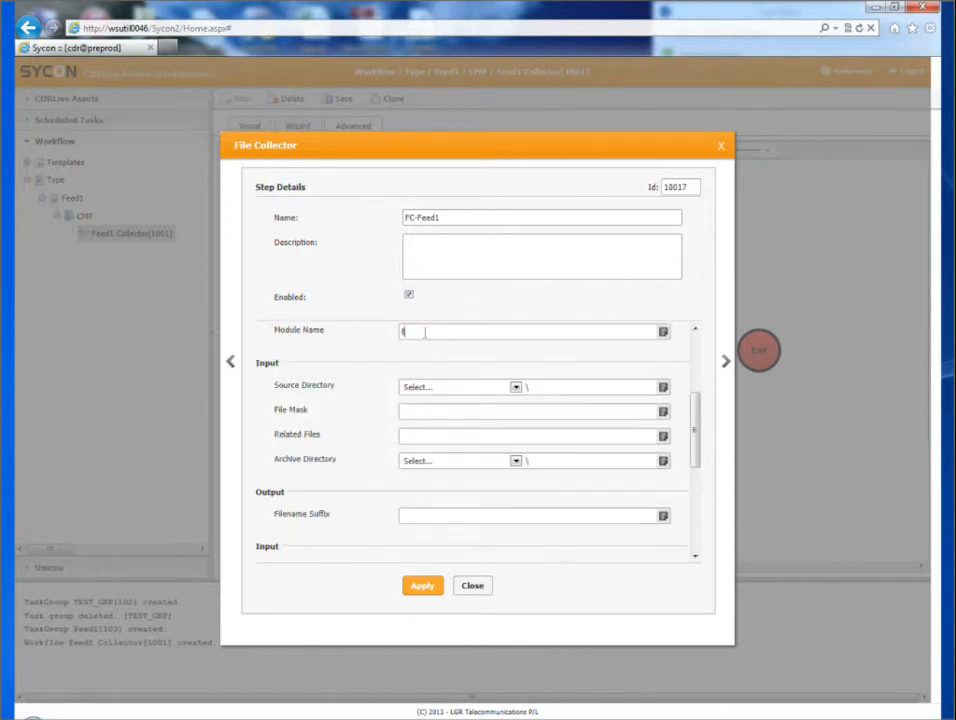
text(1)
Step: Set the File Collector's source directory to Gateway-PF-G-Input\Feed1 and enter the file mask *.da
click(515, 387)
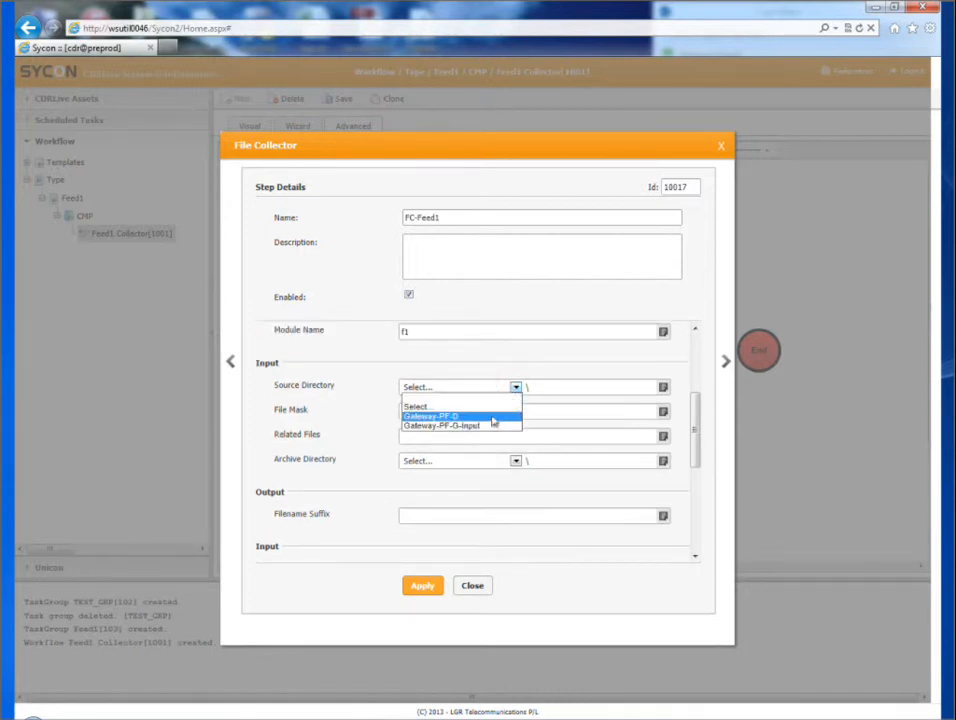
click(442, 426)
click(568, 391)
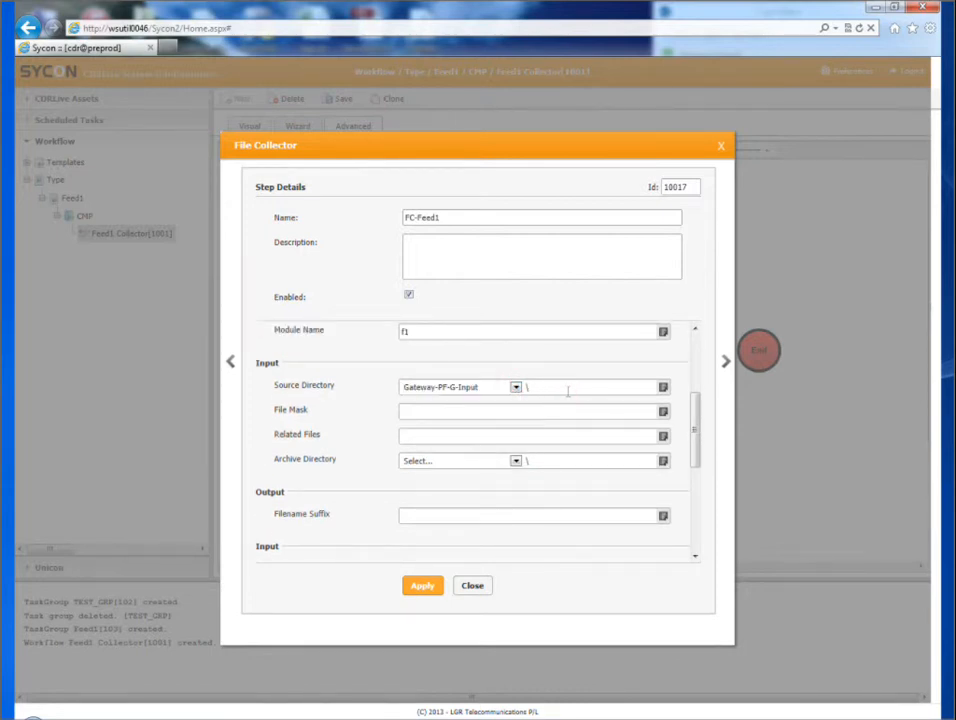
text(Feed1)
text(*.dat)
Step: Set the File Collector's output directory to Gateway-PF-G-Input\Feed1\Output
scroll(553, 469, down, 3)
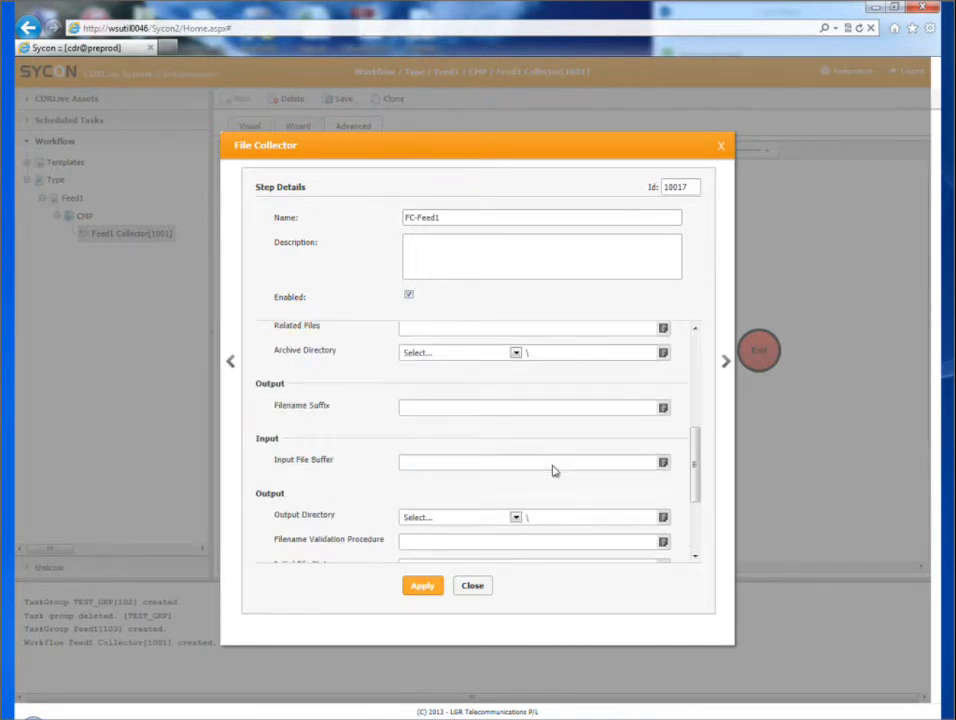
scroll(553, 469, down, 2)
click(516, 445)
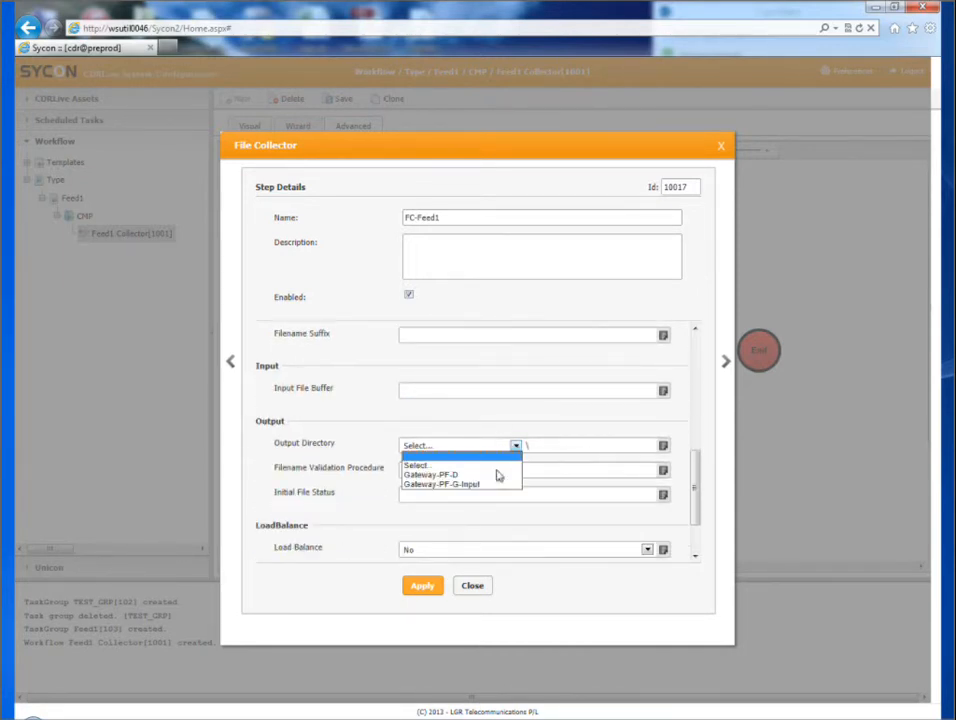
click(491, 485)
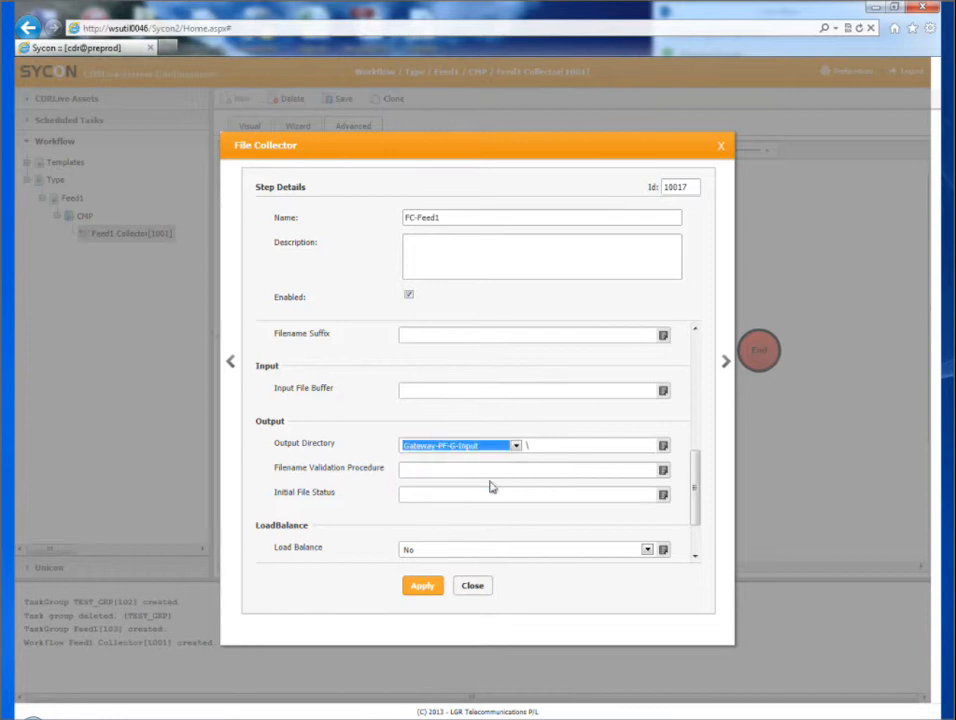
click(565, 449)
text(Feed1)
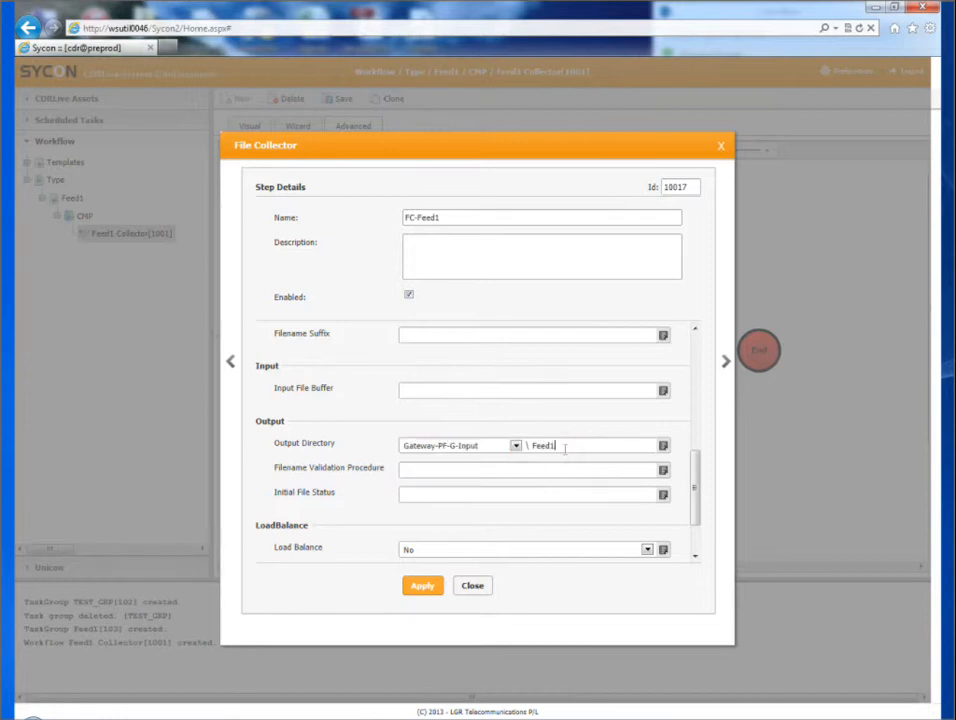
text(\Output)
Step: Set the initial file status to N, apply the File Collector settings and save the workflow
scroll(489, 505, down, 1)
click(410, 458)
text(N)
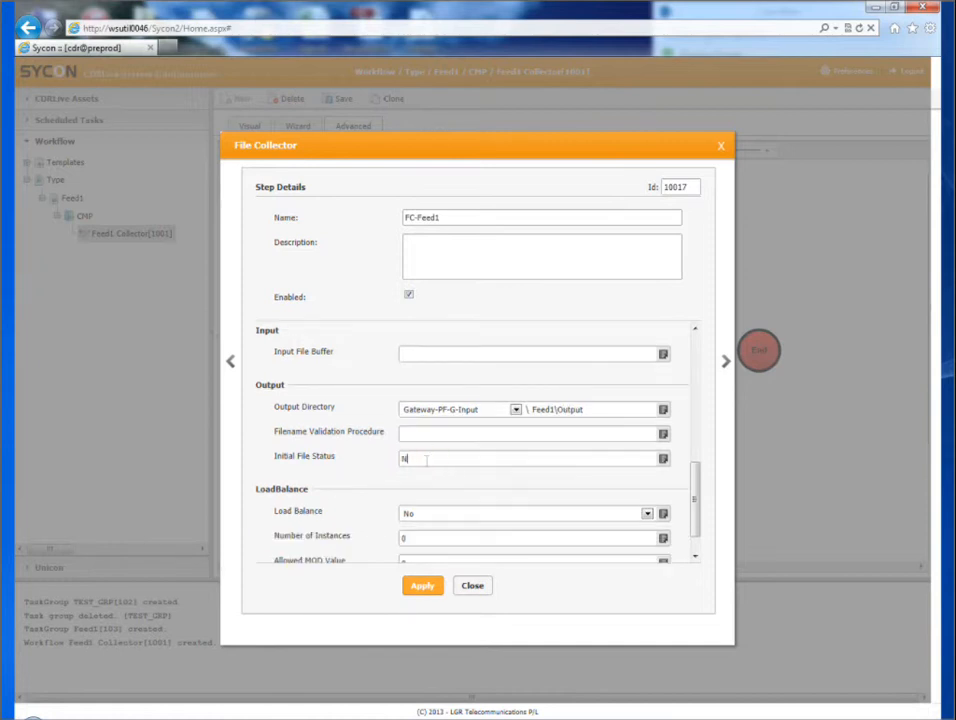
scroll(426, 460, down, 1)
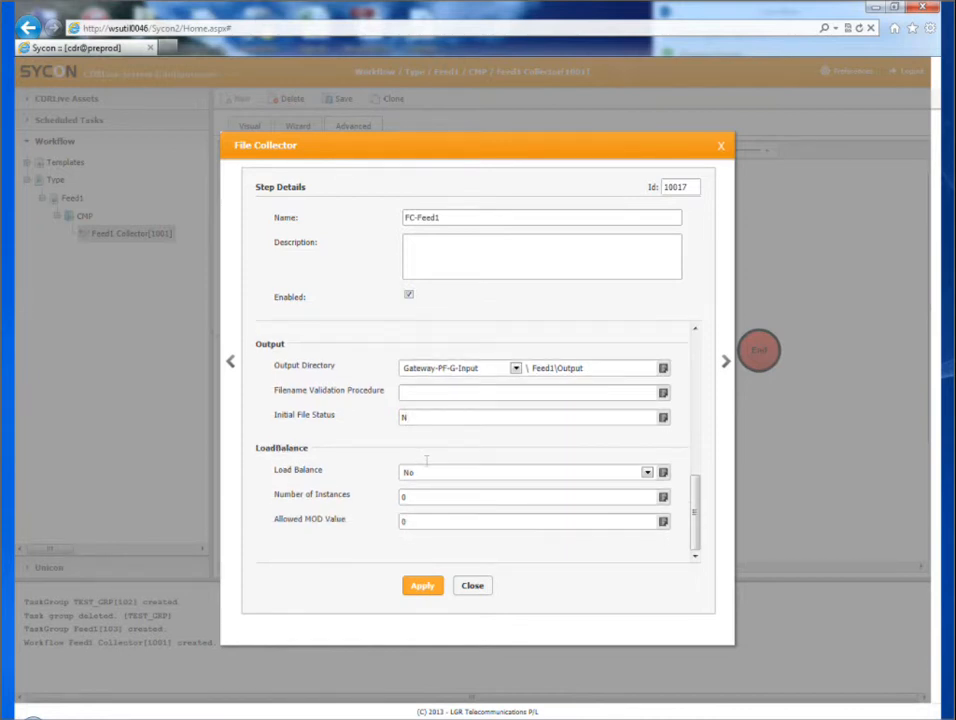
click(423, 589)
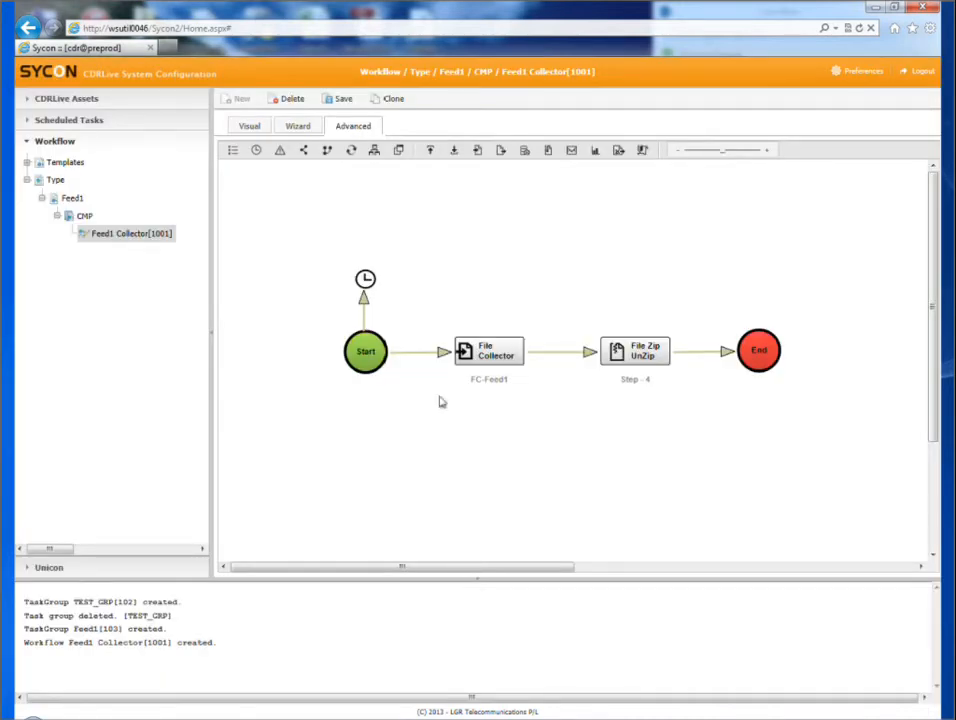
click(340, 99)
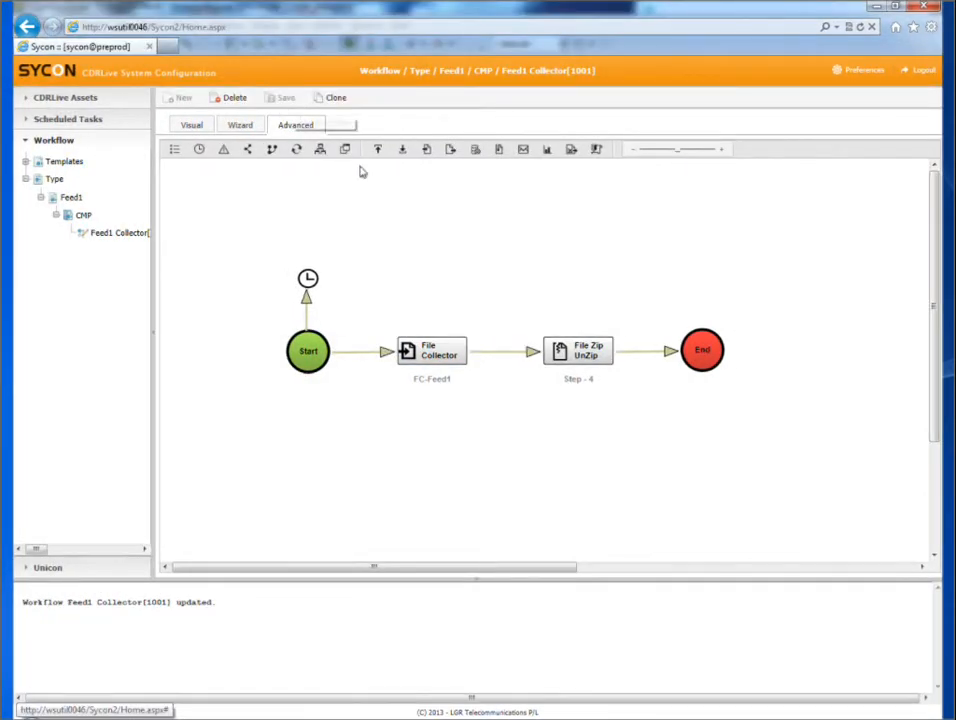
Step: Open the File Zip/Unzip component's settings and rename the step Feed1 - Unzip
click(573, 350)
double_click(573, 350)
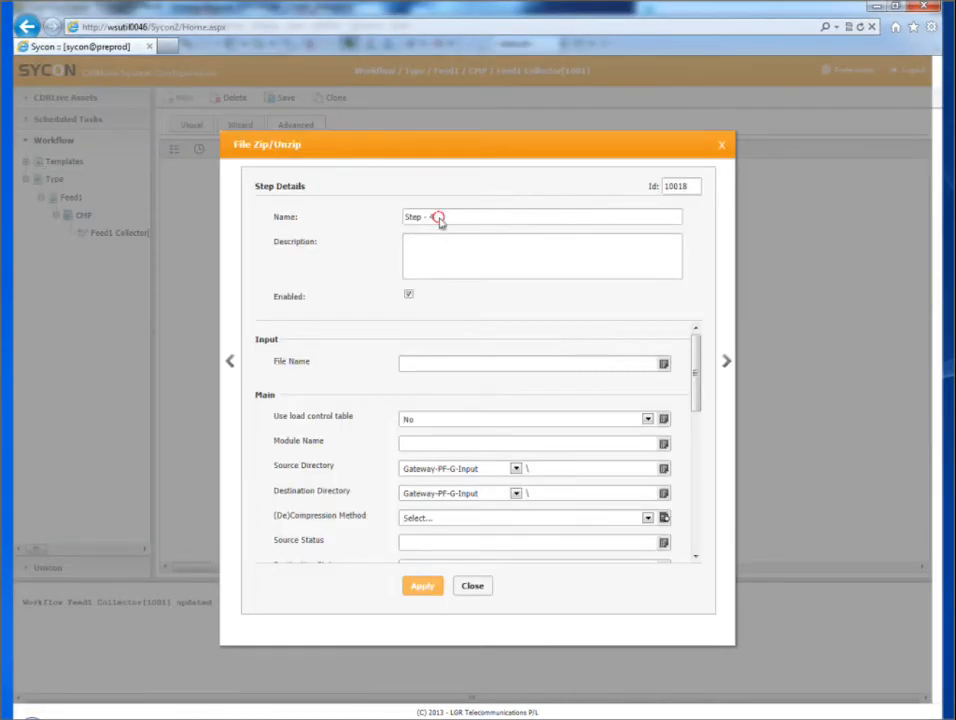
drag(437, 219, 334, 260)
text(Feed1 -)
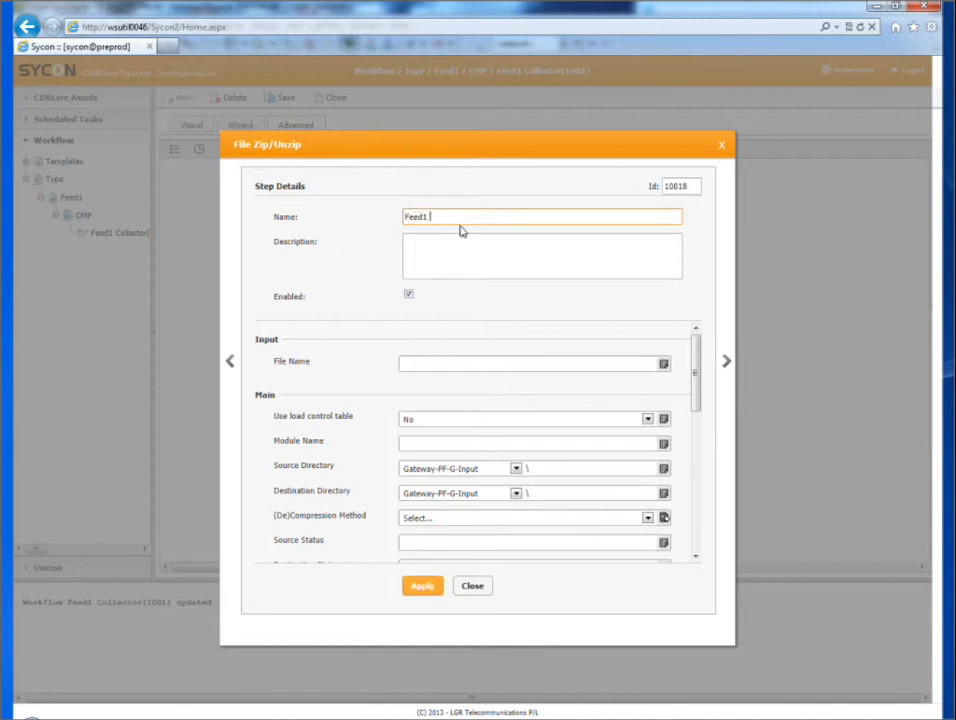
text( Unzip)
Step: Enable use of the load control table for the unzip step and set its module name to f1
click(427, 423)
click(453, 429)
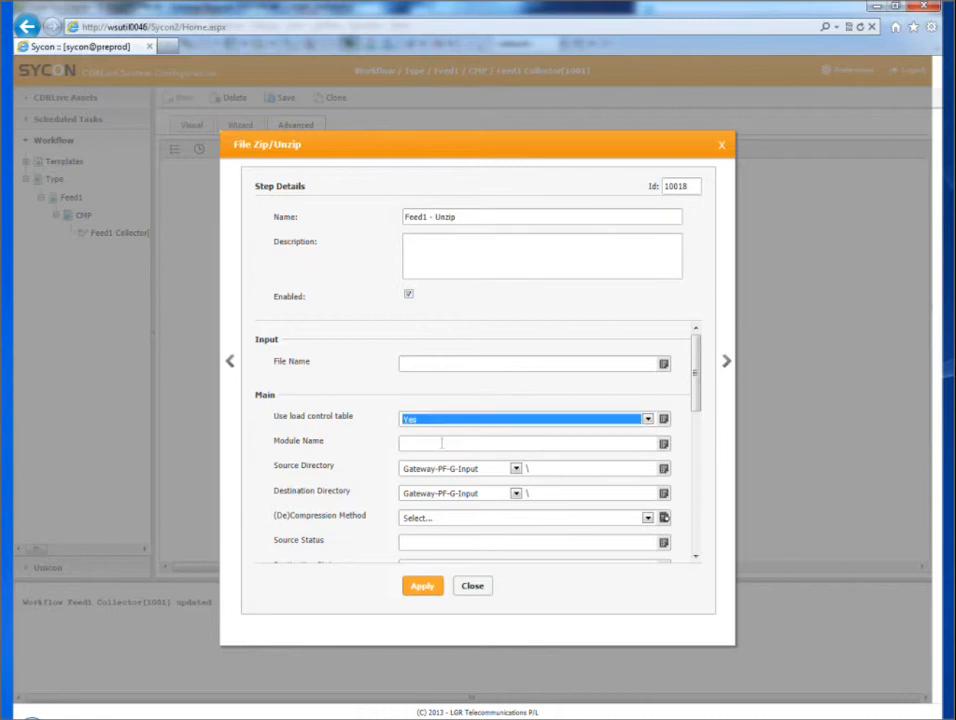
click(439, 443)
text(f1)
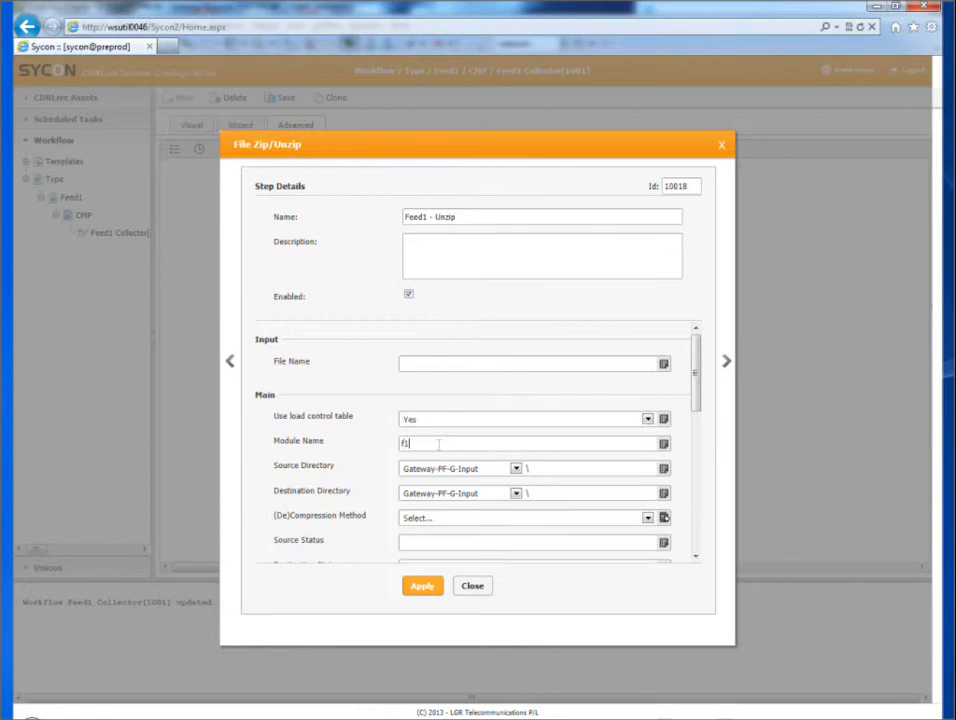
Step: Under Gateway-PF-G-Input, set the unzip step's source directory to feed1\output and its destination directory to feed1\parser
click(553, 468)
text(feed1\output)
click(553, 489)
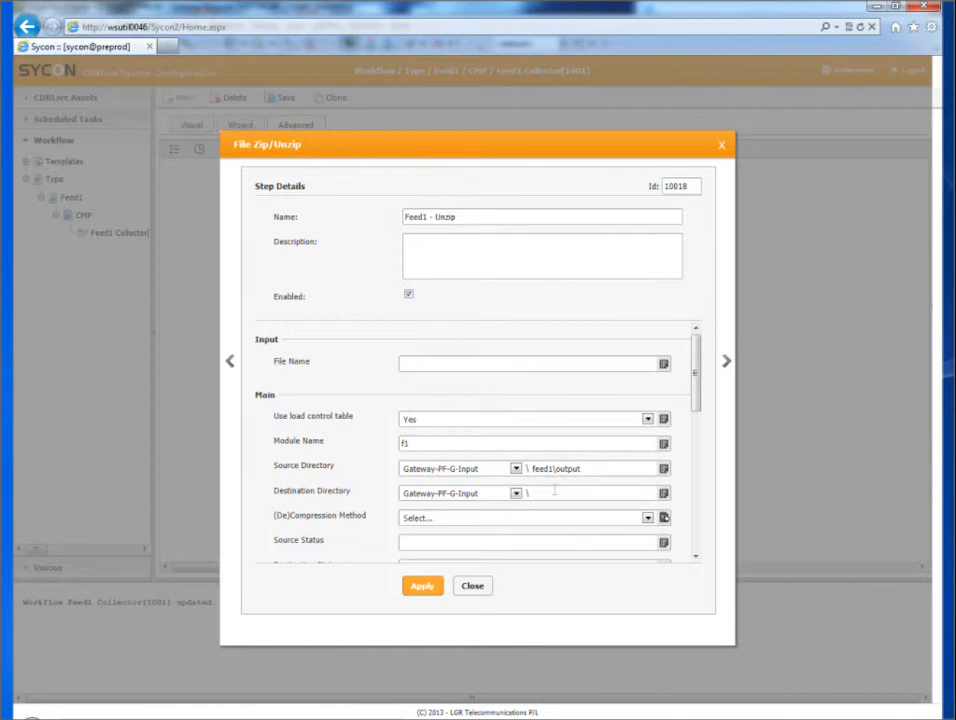
text(feed1\parser)
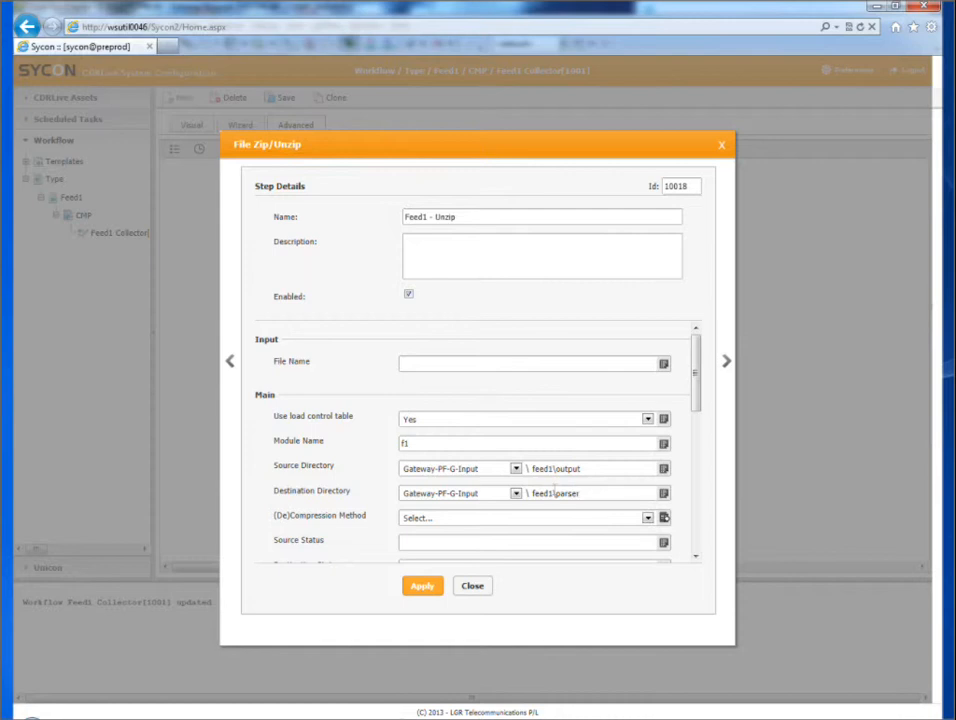
Step: Choose UnGZip as the decompression method, with source status N and destination status Z
scroll(554, 490, down, 1)
click(546, 482)
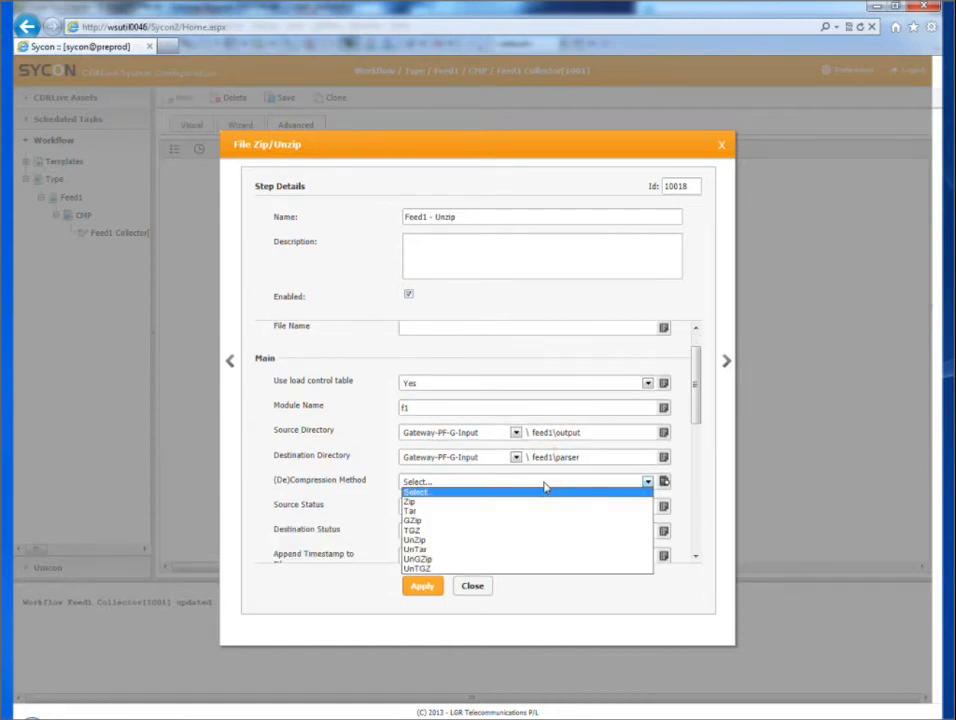
click(456, 560)
click(432, 507)
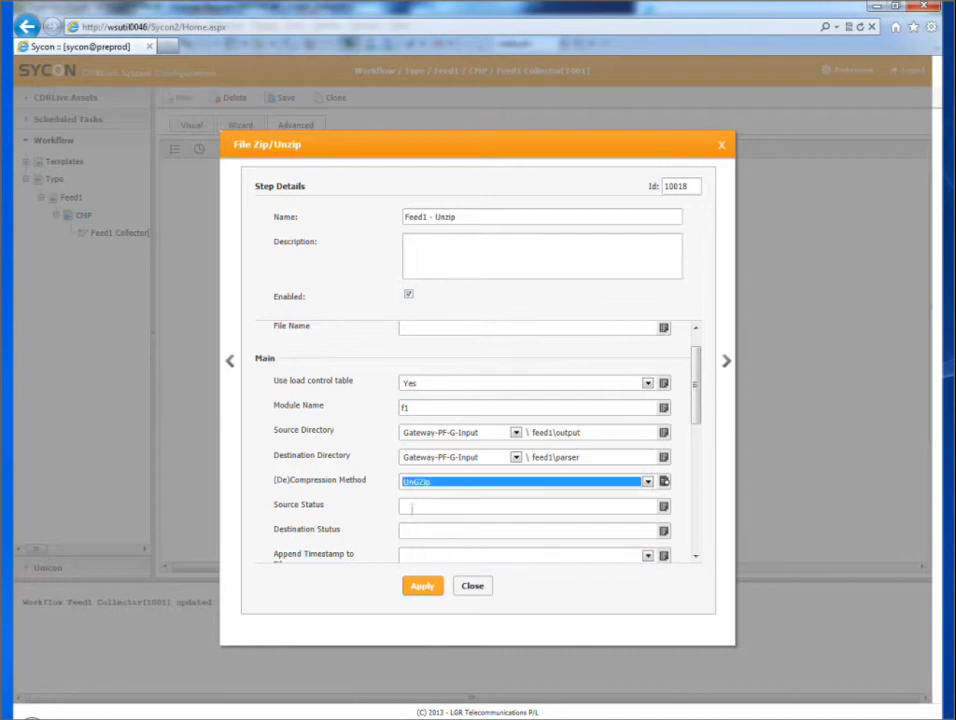
text(N)
click(430, 528)
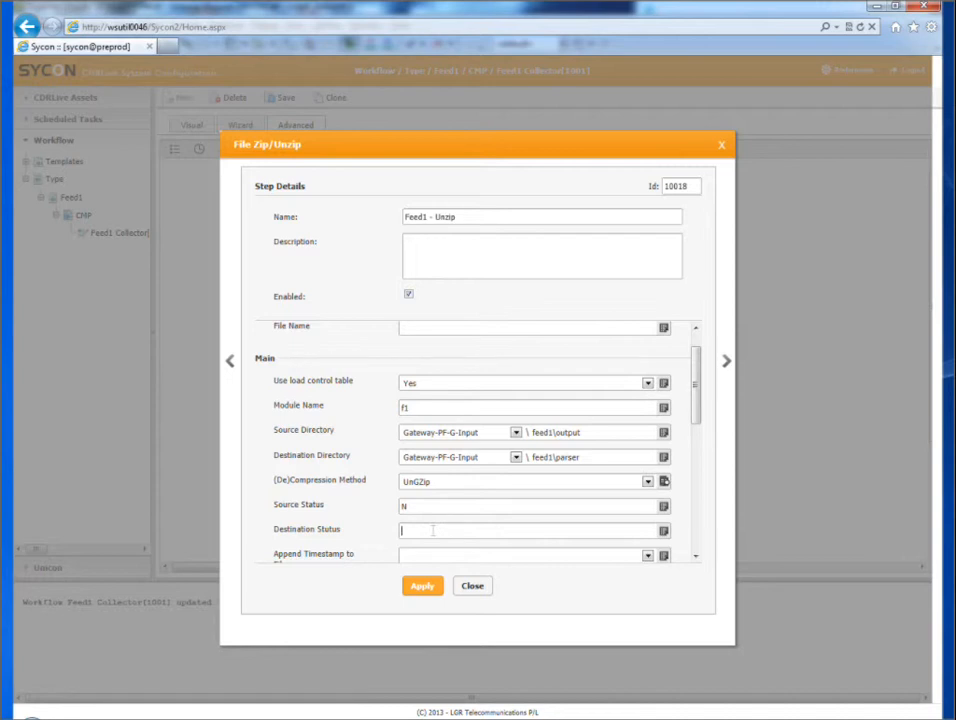
text(Z)
Step: Set appending a timestamp to filenames to No and continuing with the rest of the files on error to Yes
scroll(504, 532, down, 3)
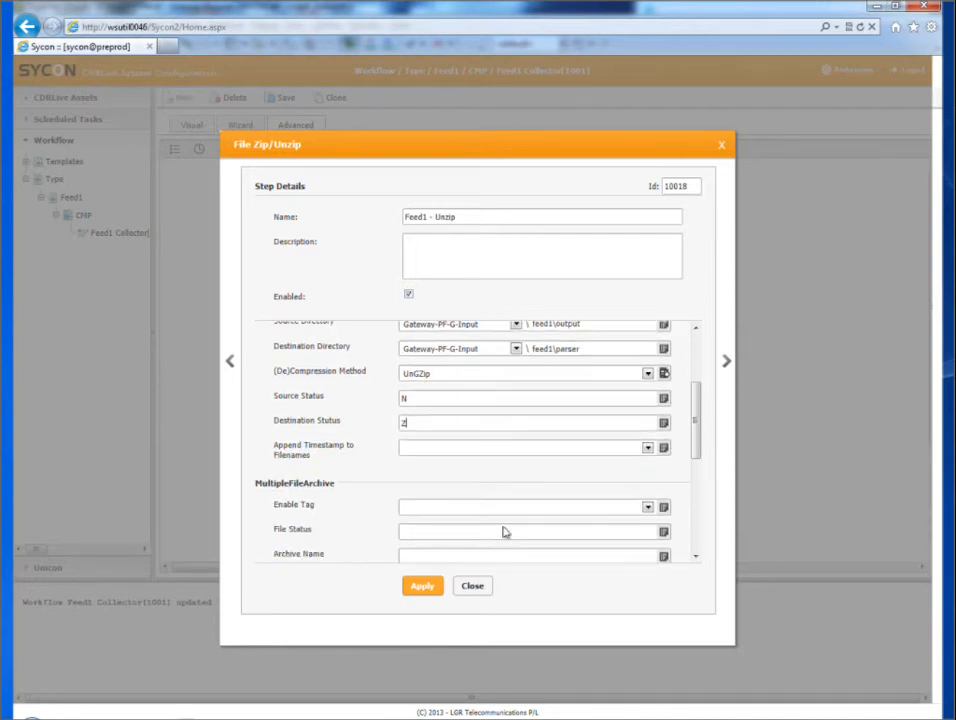
click(459, 445)
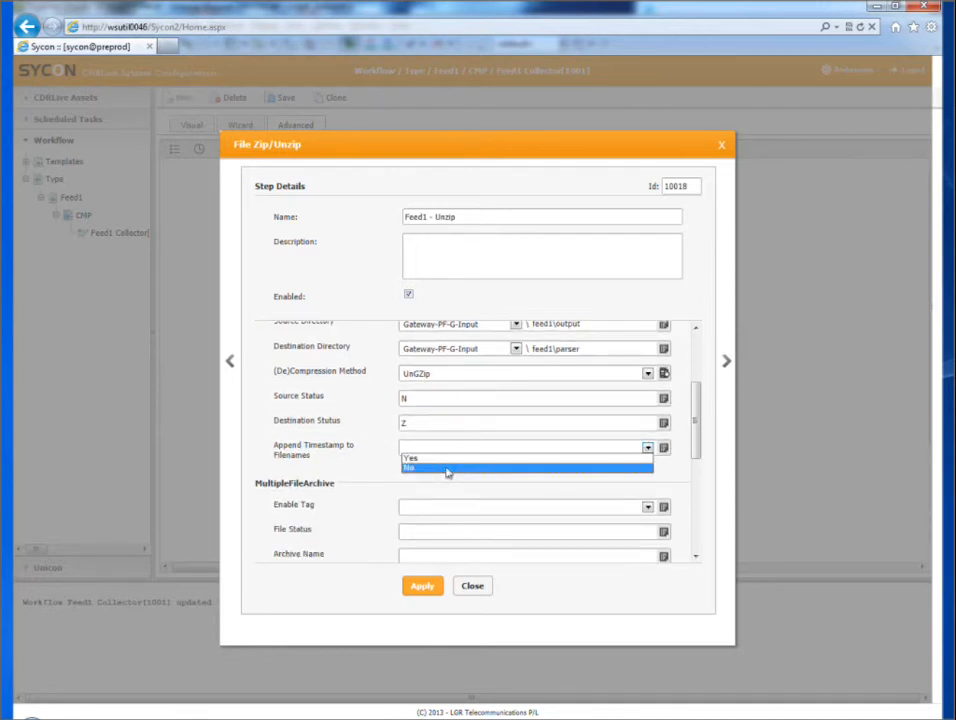
click(445, 474)
scroll(452, 491, down, 3)
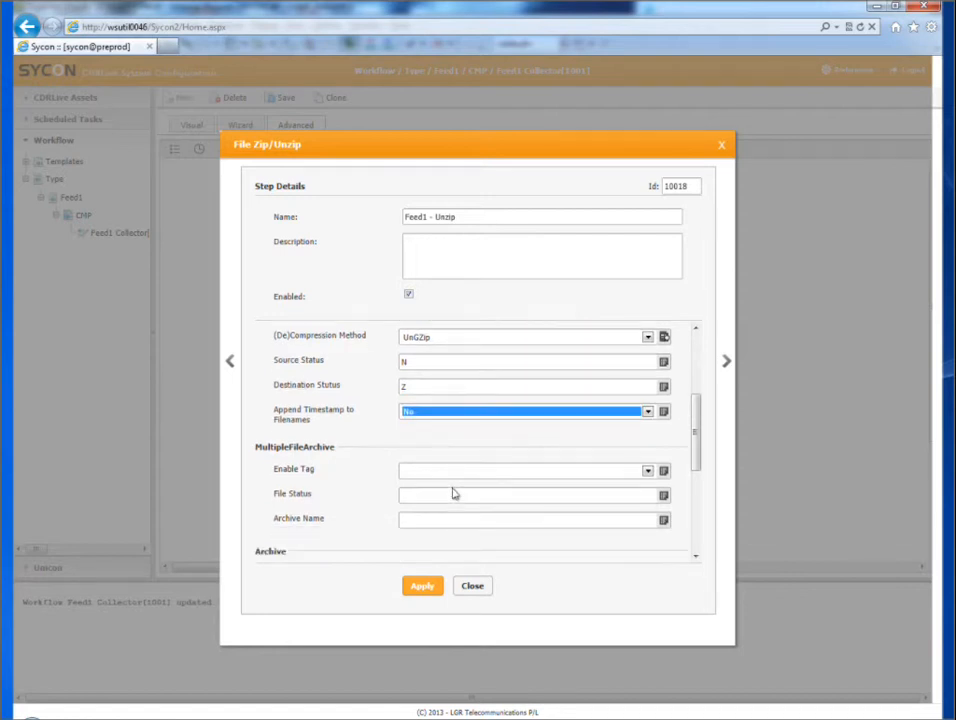
scroll(452, 491, down, 4)
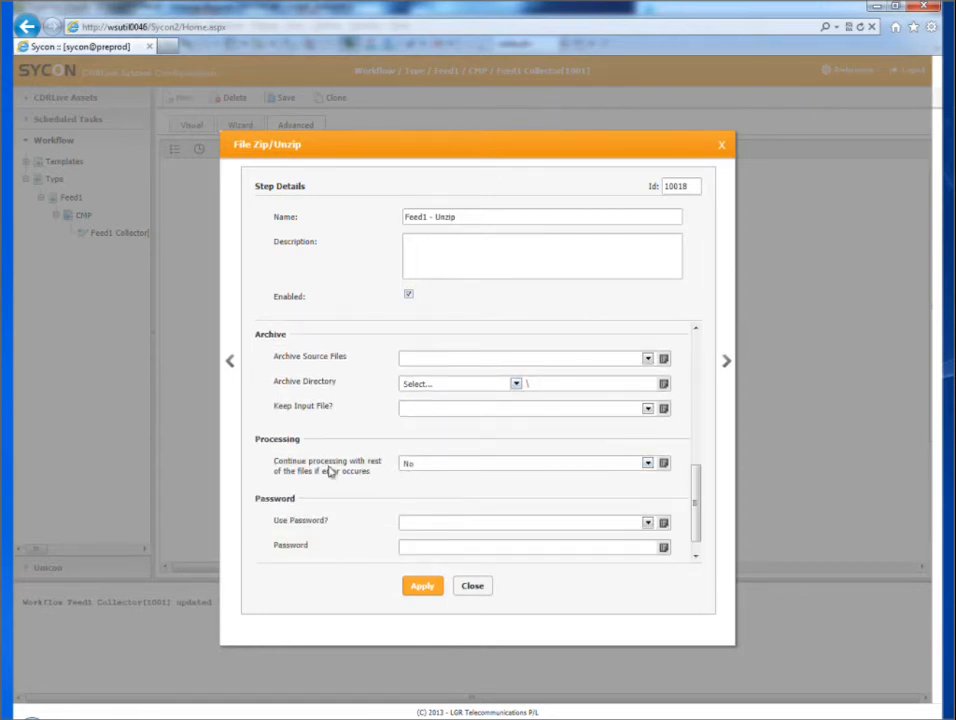
click(432, 465)
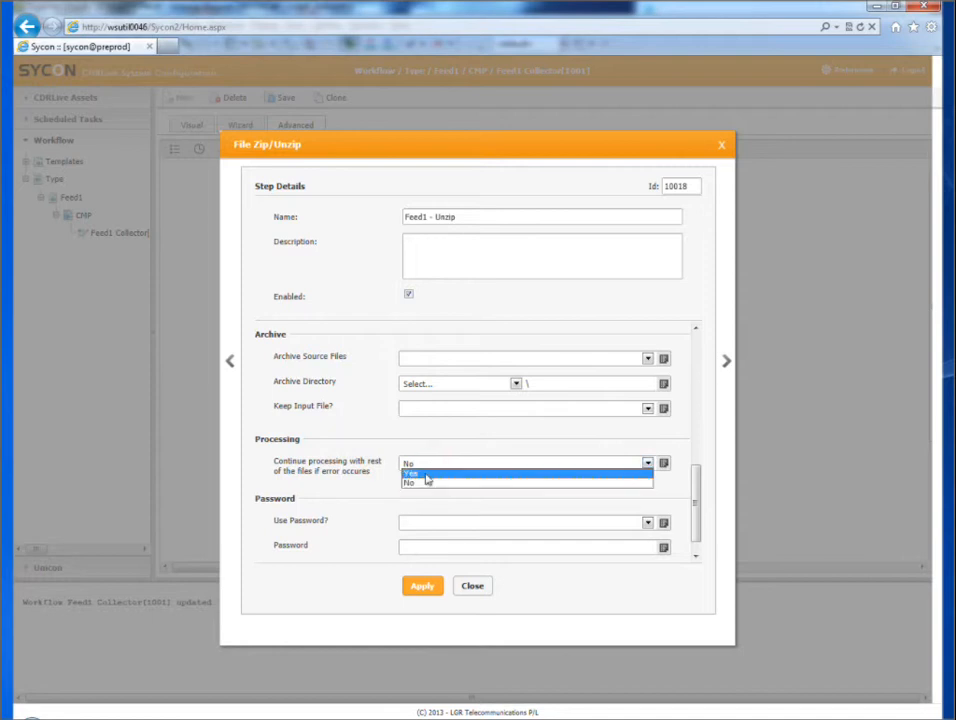
click(428, 474)
Step: Apply the File Zip/Unzip settings, close the dialog and save the workflow
scroll(427, 500, down, 1)
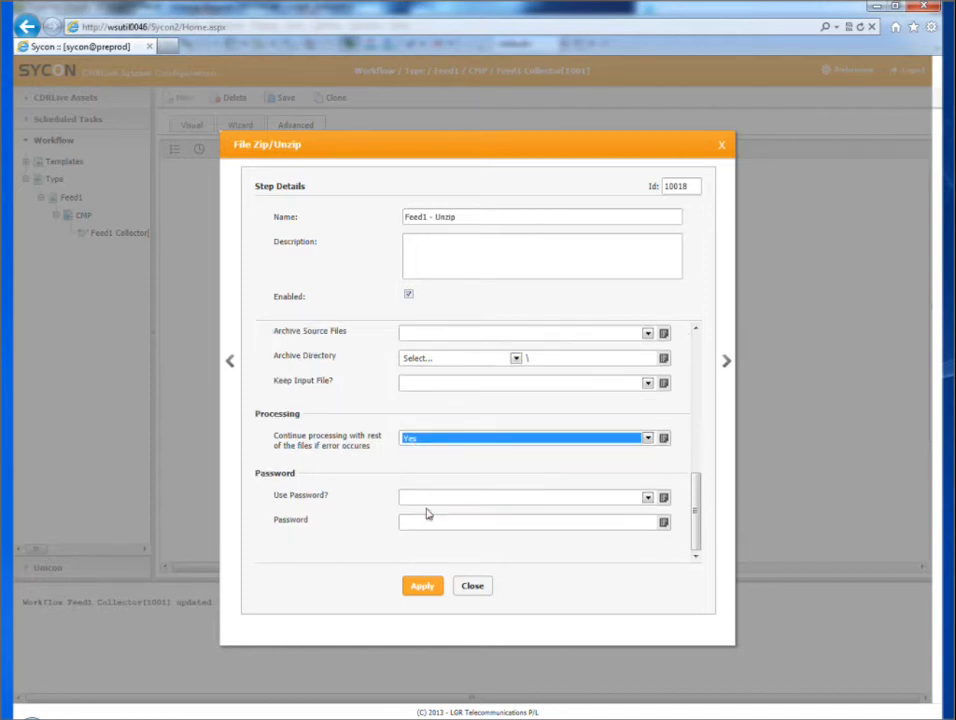
click(428, 587)
click(476, 590)
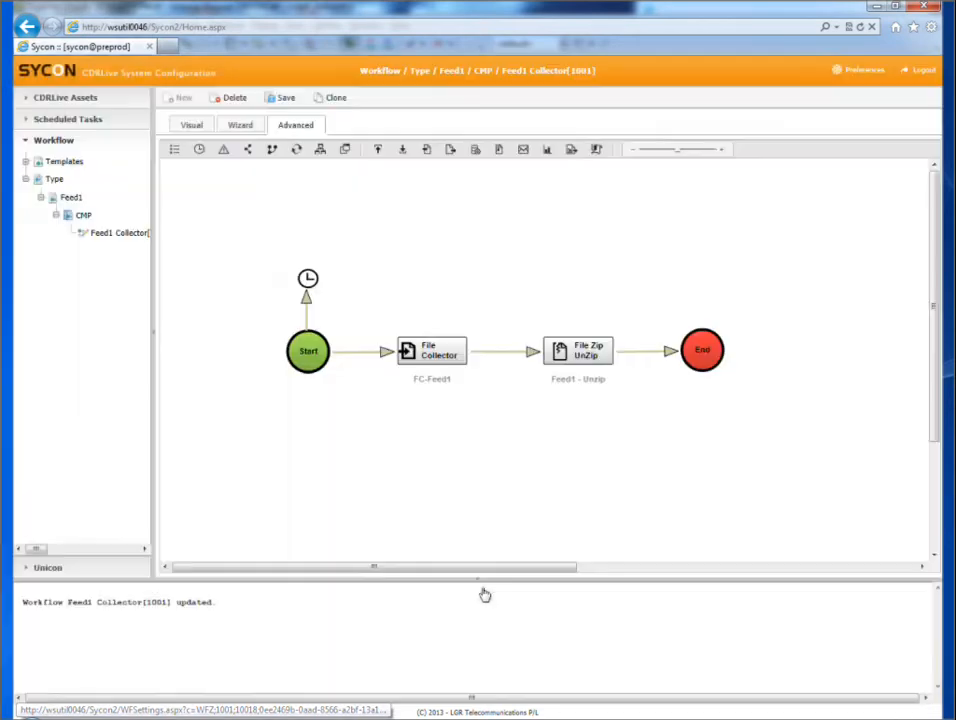
click(286, 101)
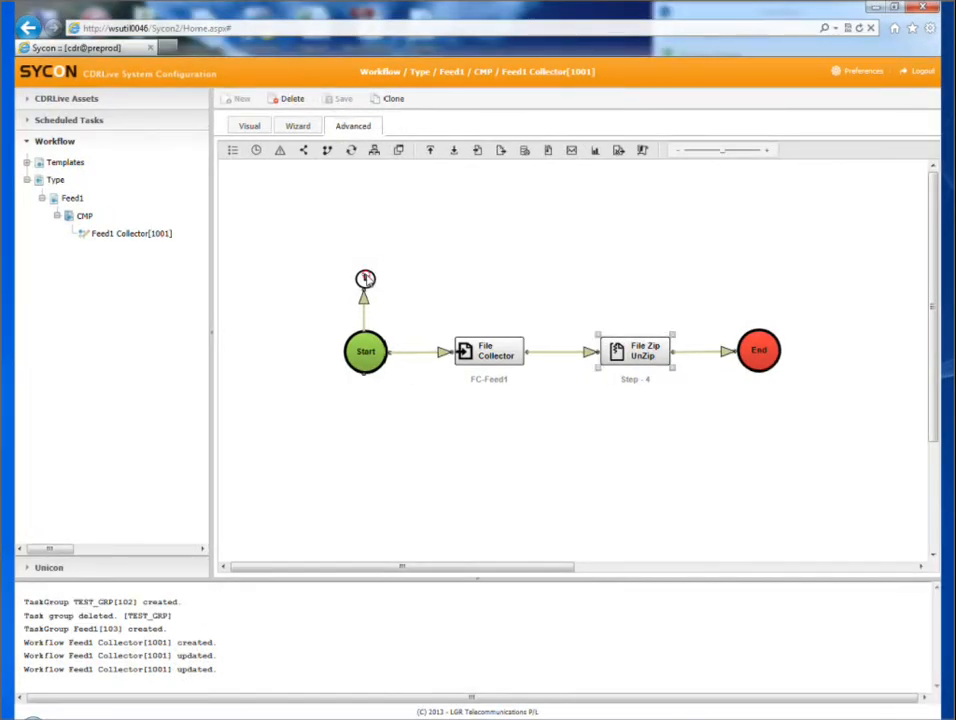
Step: Open the workflow's Scheduler component and add a trigger of type Once Off [O]
click(365, 278)
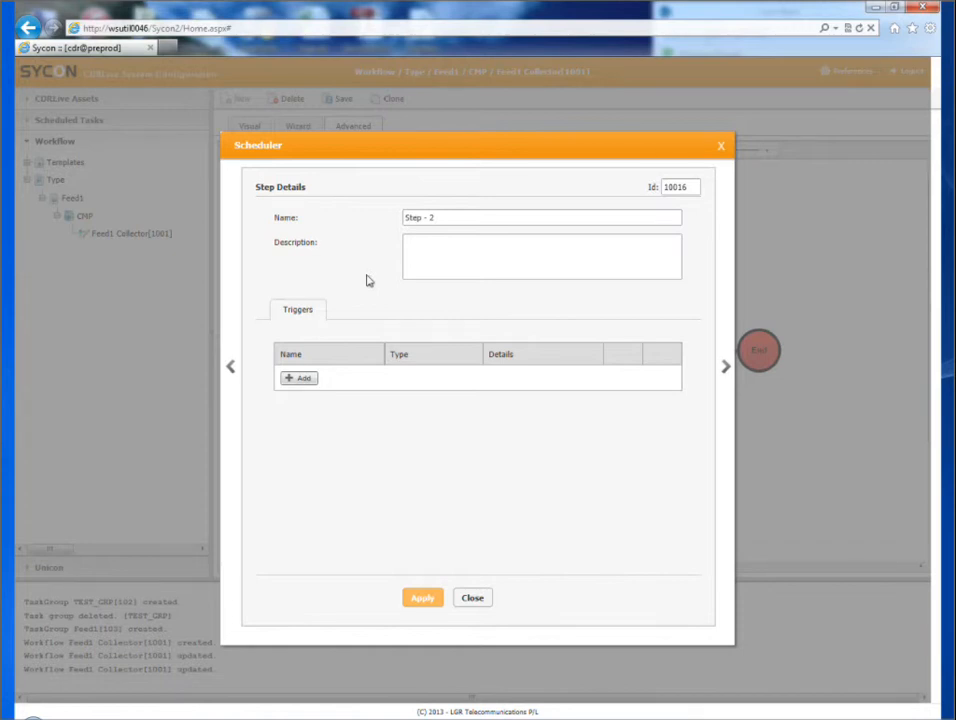
click(311, 382)
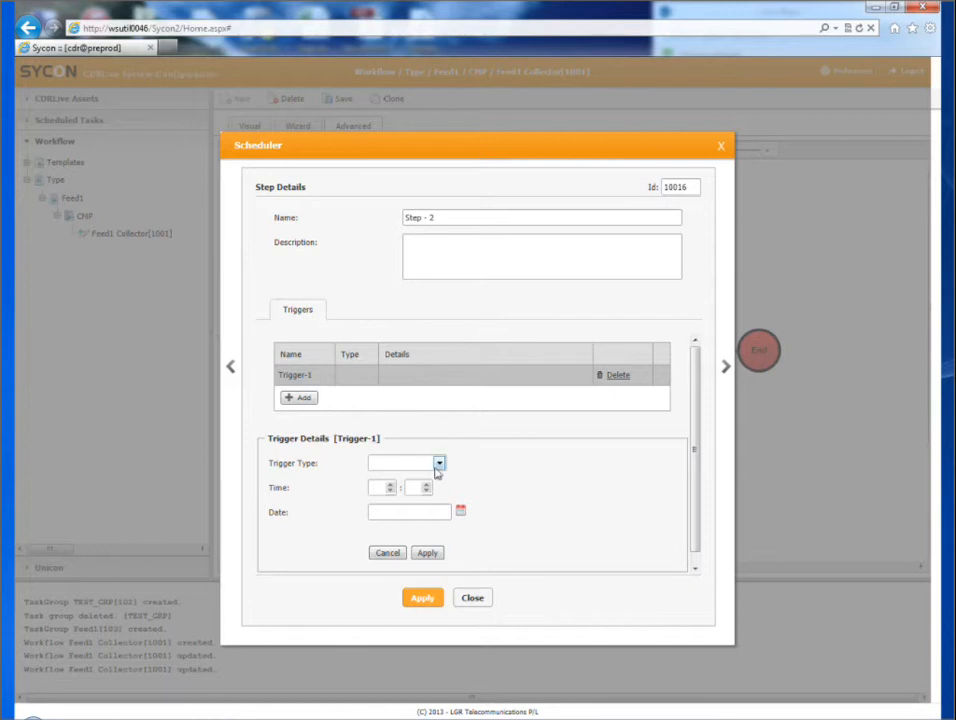
click(438, 464)
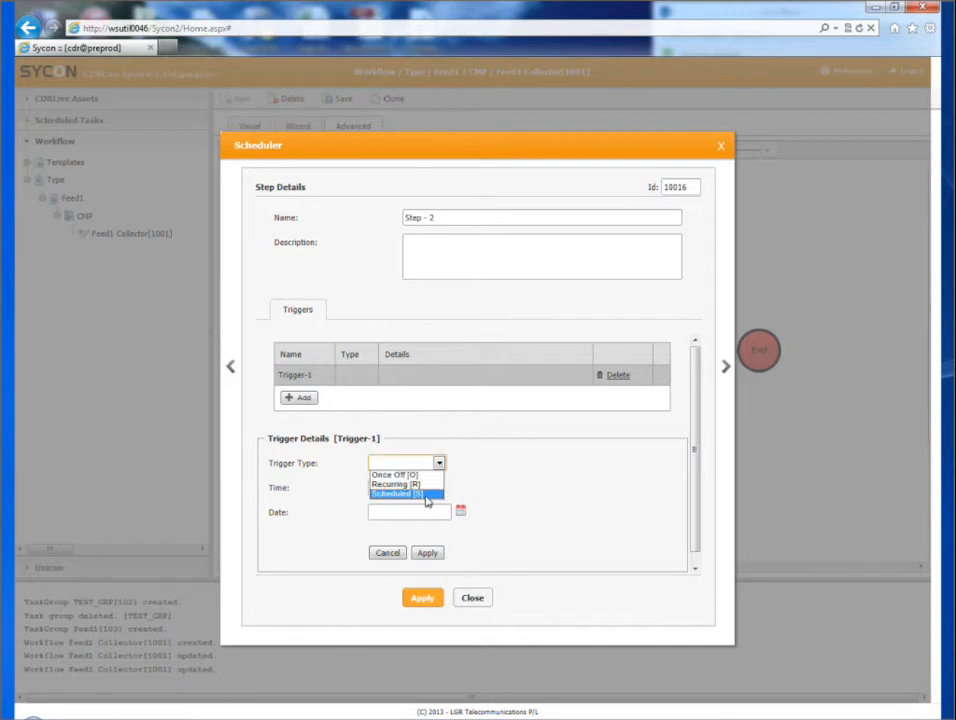
click(412, 476)
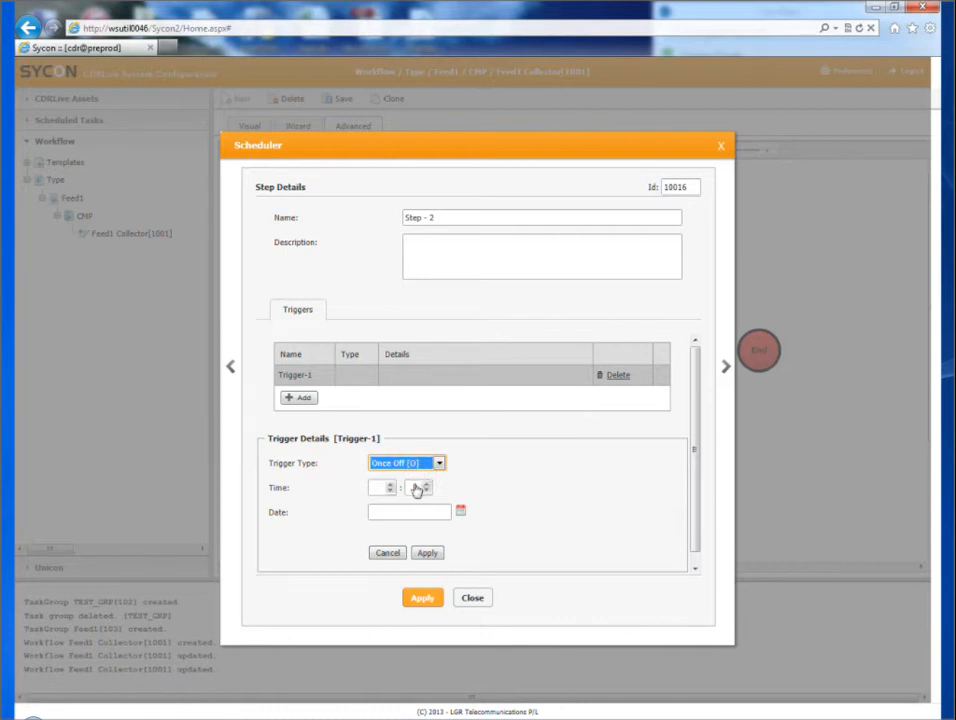
Step: Set the Once Off trigger's time to 02:02 and its date to 21-Jan-2015, and apply the trigger details
click(392, 485)
click(392, 485)
click(427, 485)
click(427, 485)
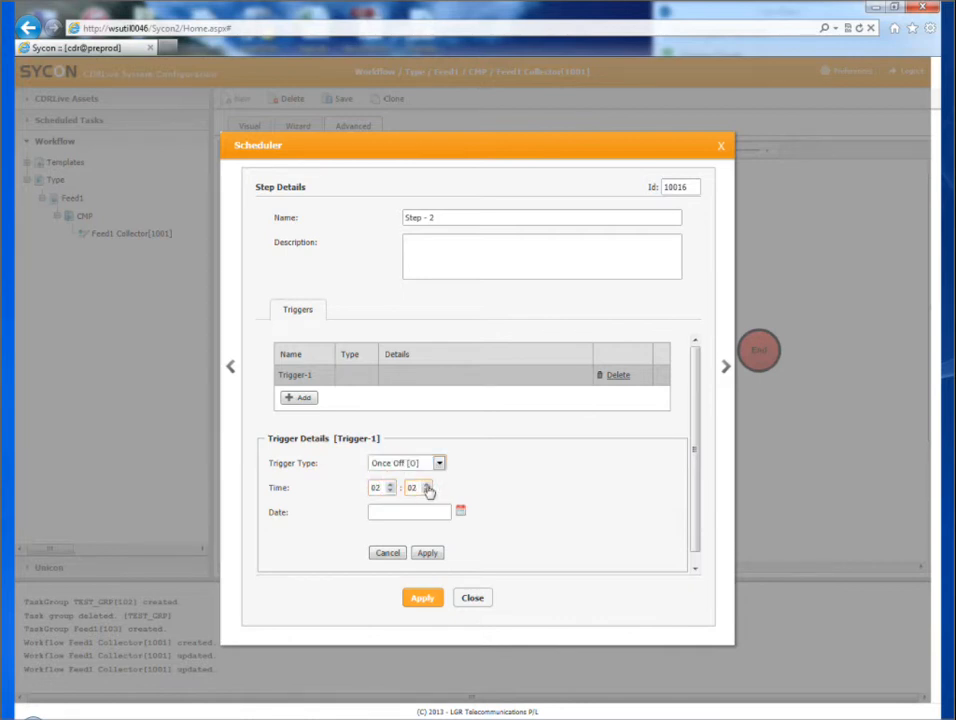
click(460, 510)
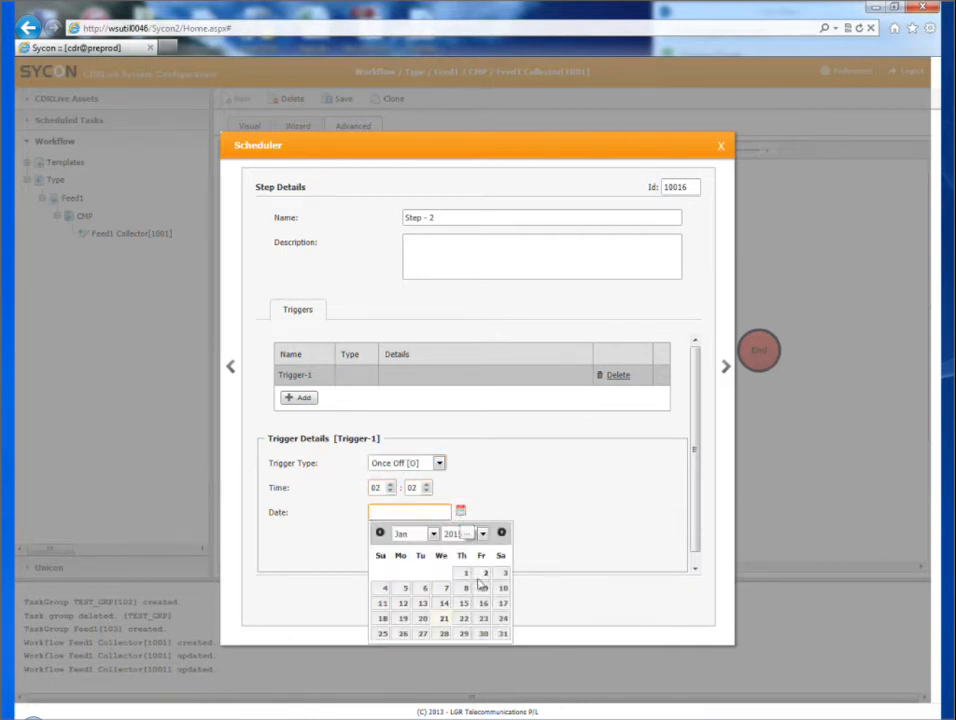
click(444, 618)
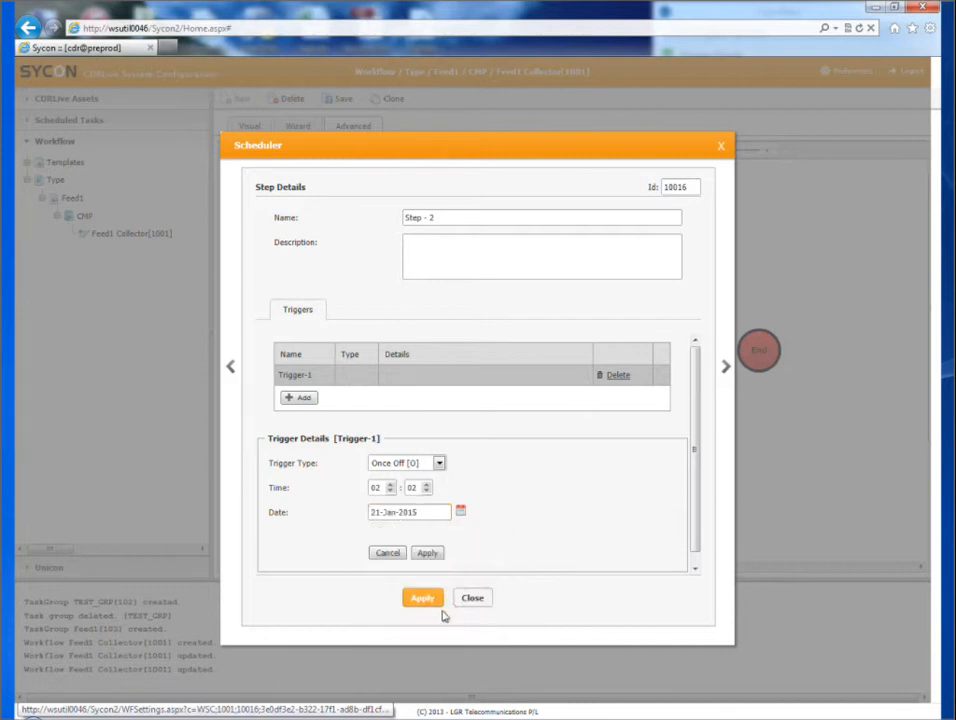
click(428, 553)
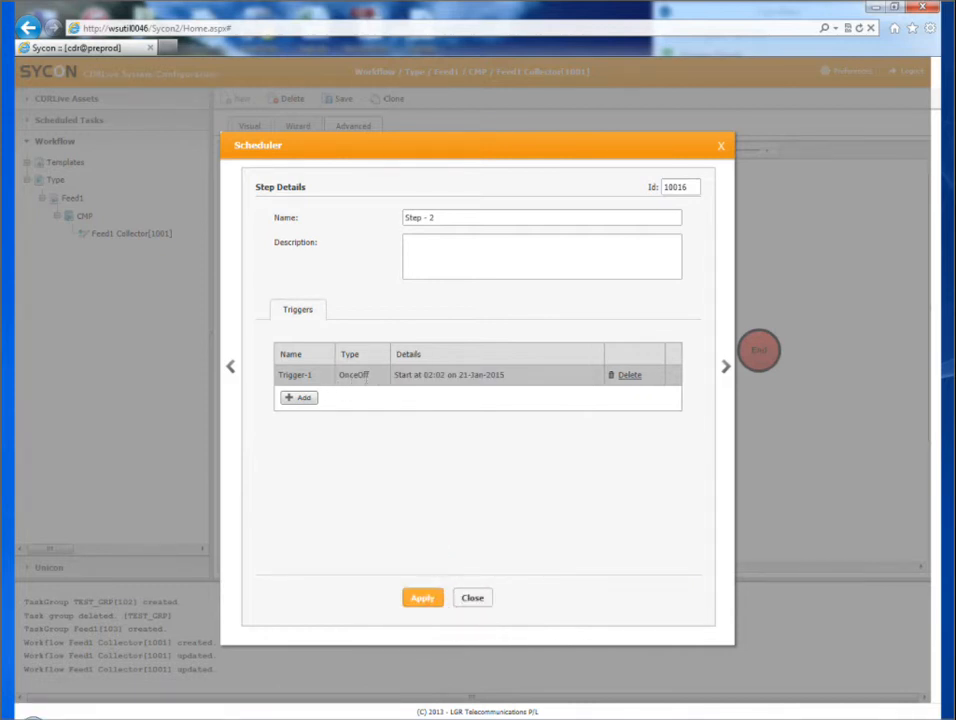
Step: Apply the Scheduler settings, close the dialog and save the Feed1 Collector workflow
click(422, 600)
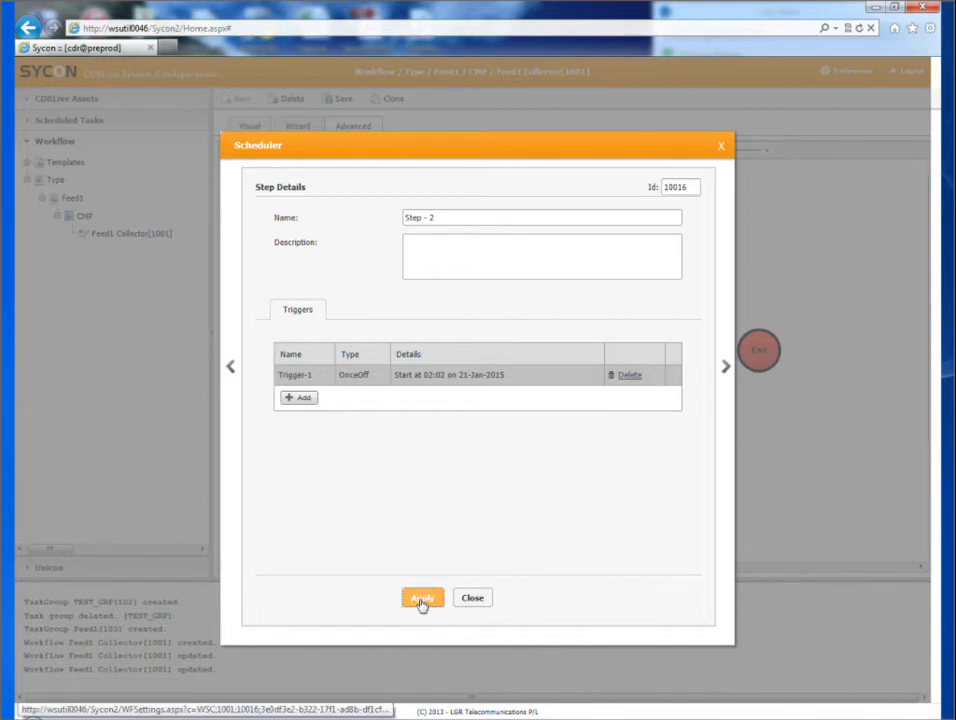
click(477, 602)
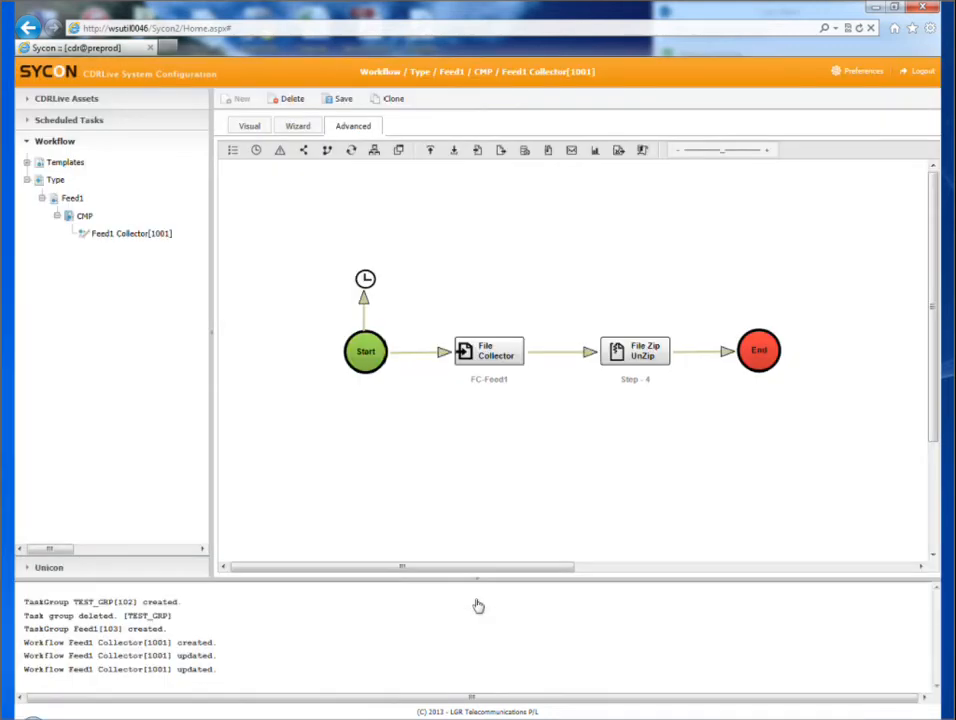
click(342, 99)
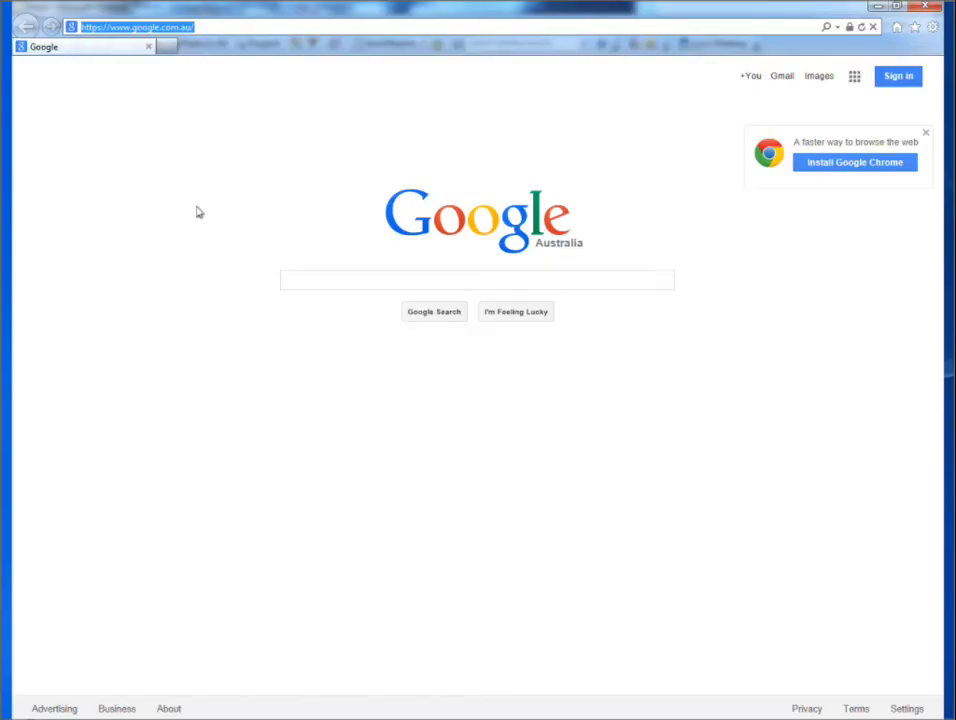
text(wsutil0046/)
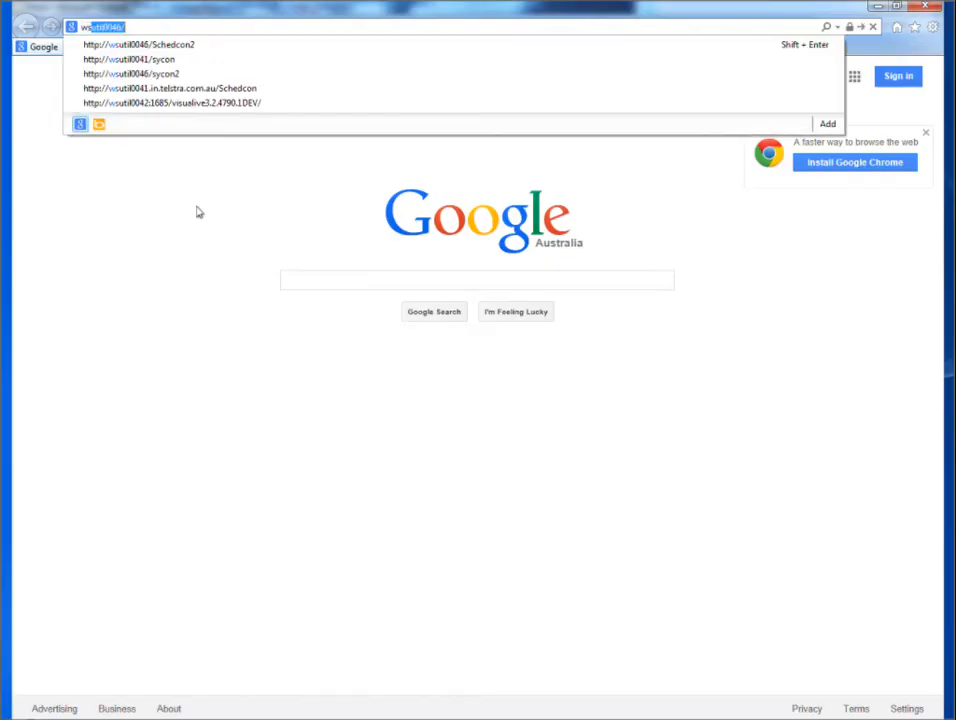
key(Down)
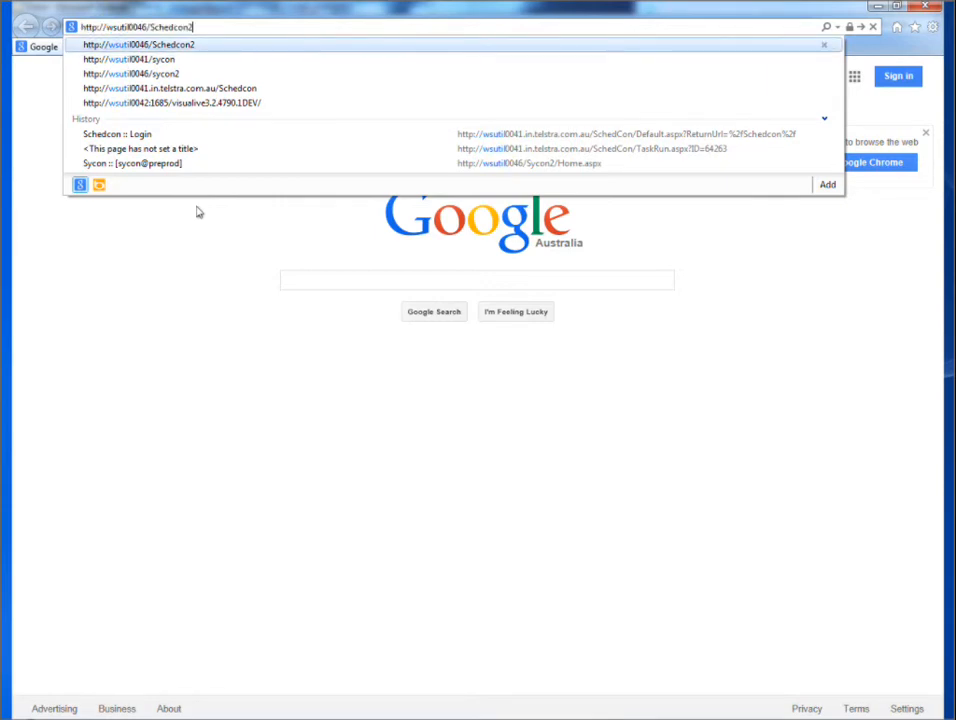
key(Return)
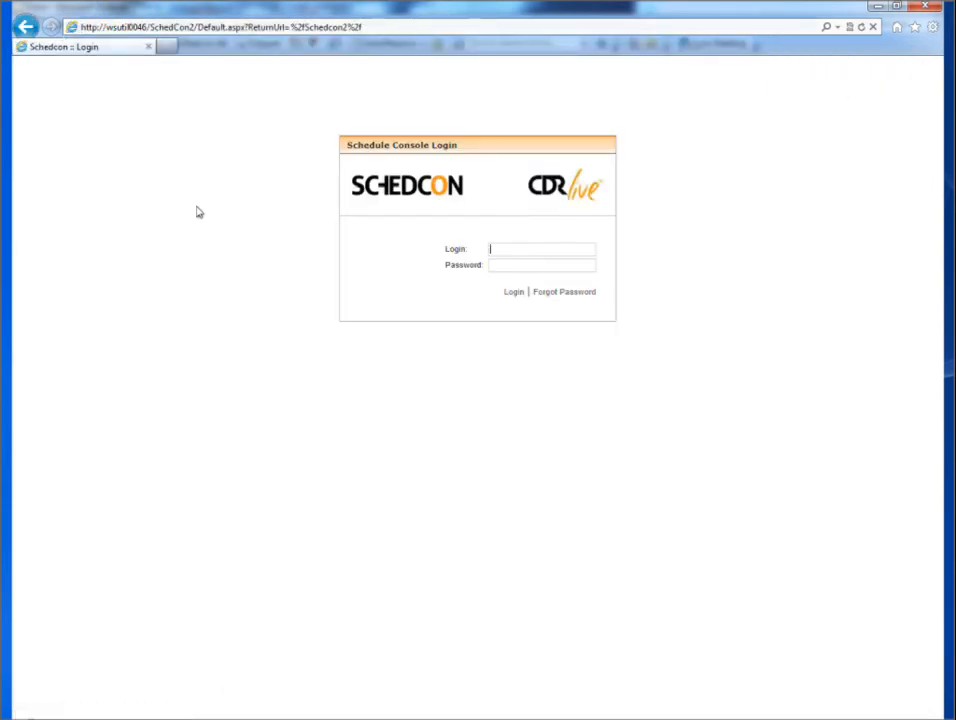
Step: Log in to the schedule console with the account's login name and password
text(sycon)
key(Tab)
text(****)
key(Return)
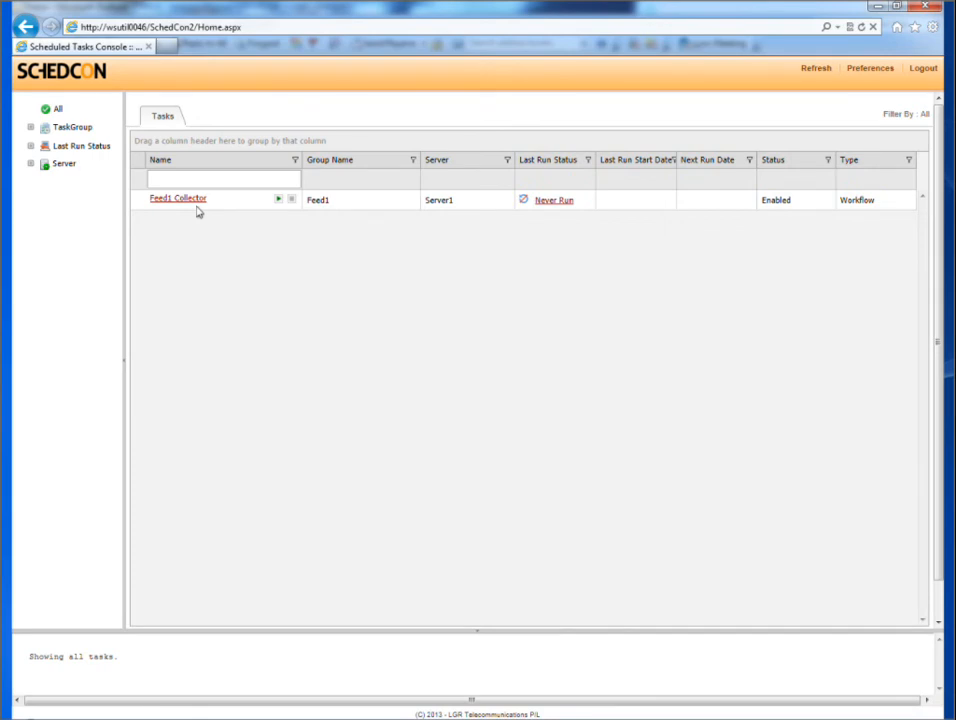
Step: Examine the Feed1 Collector task's history and last run details, including its console output and execution log, and close the details
mouse_move(198, 211)
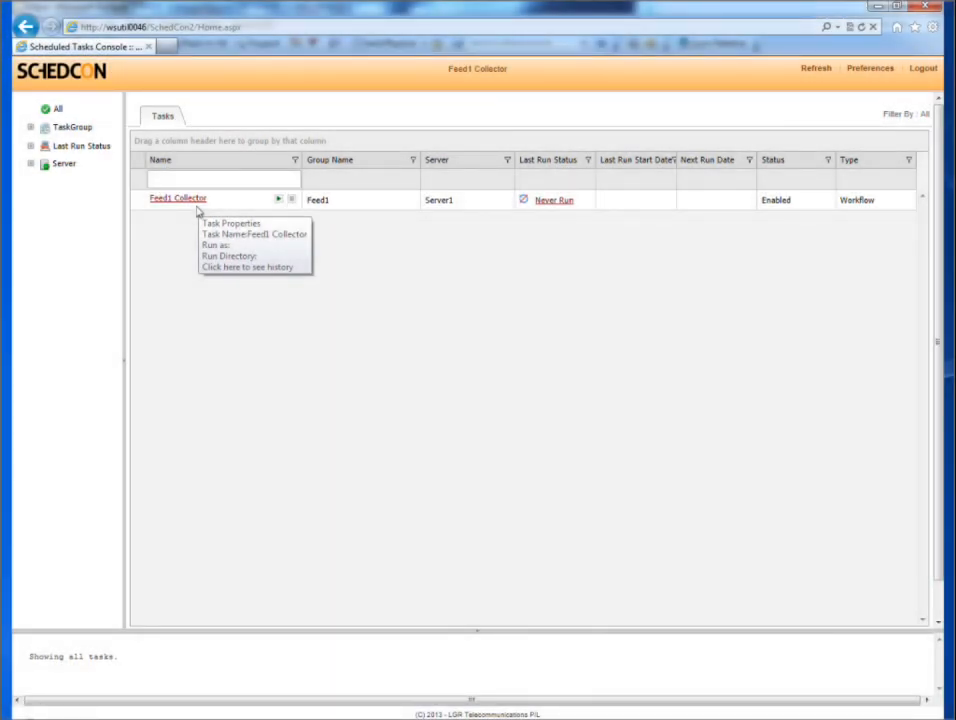
click(197, 201)
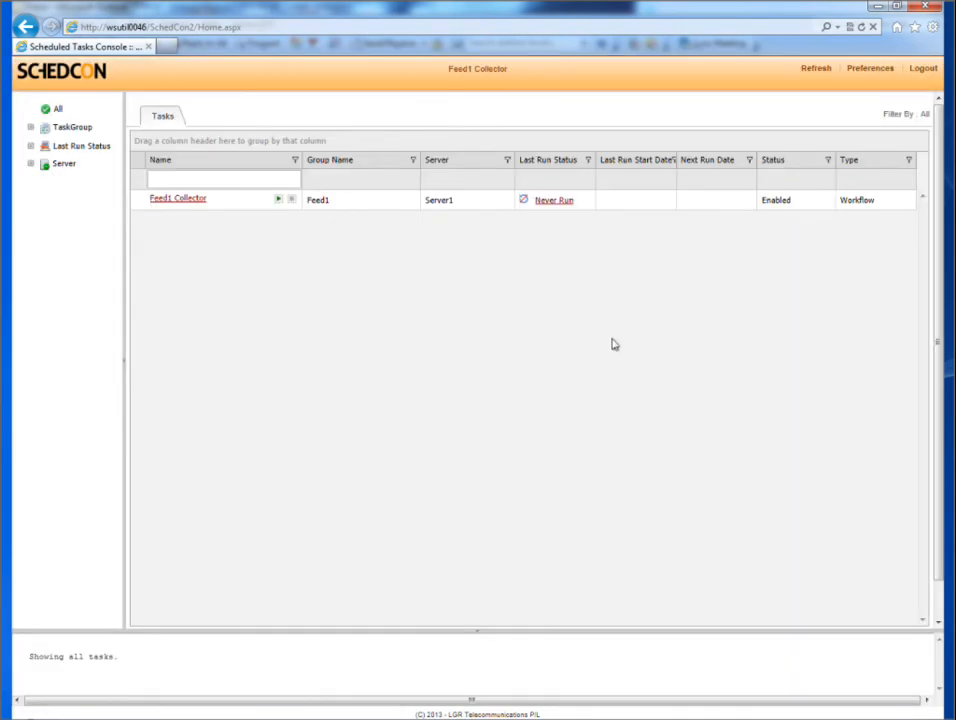
click(557, 203)
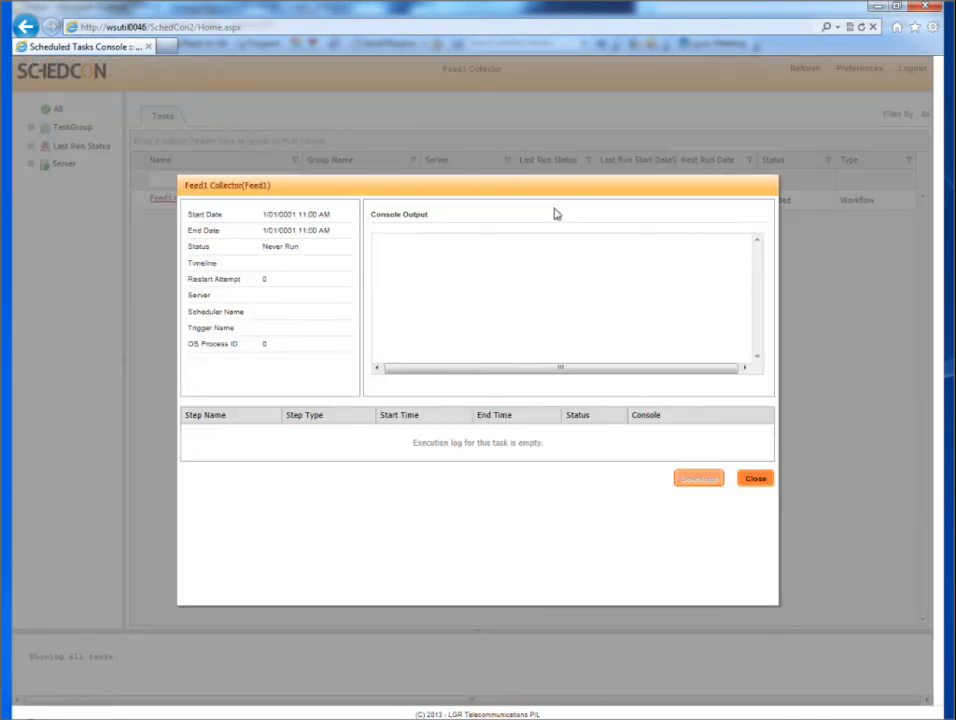
click(758, 480)
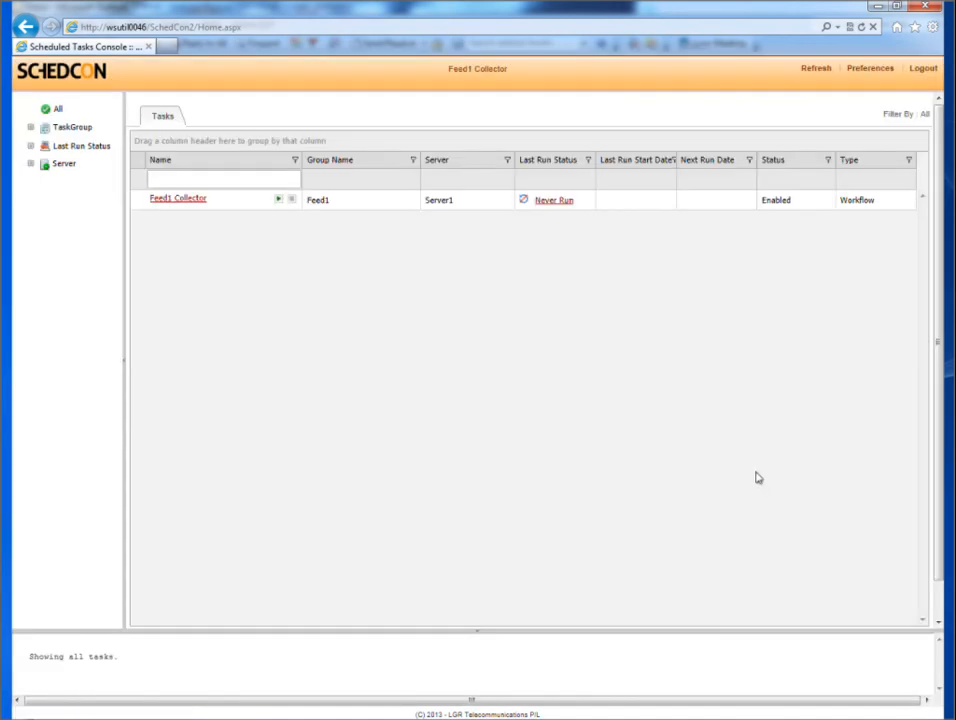